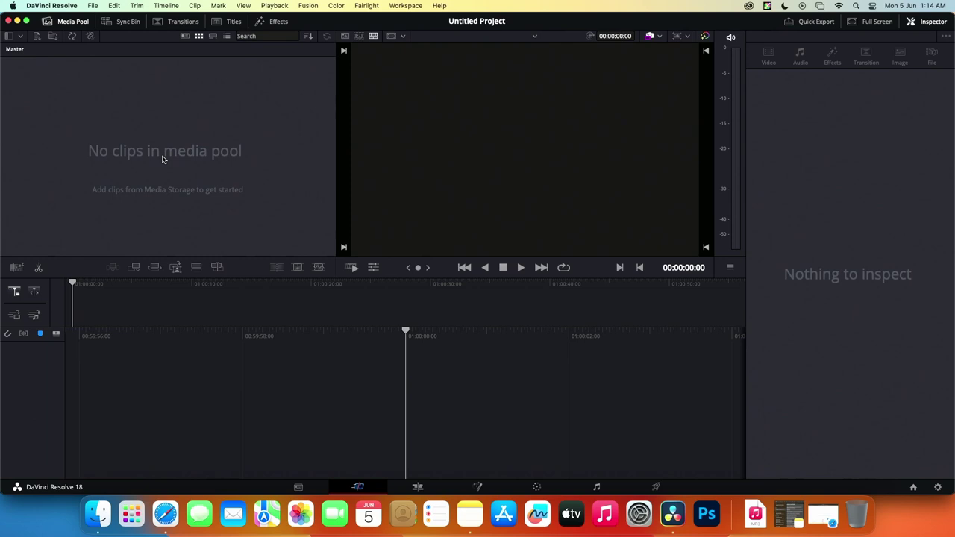
- Import the Desktop PNG 'Screenshot 2023-06-04 at 1.12.02 AM' into the media pool as a clip
right_click(136, 135)
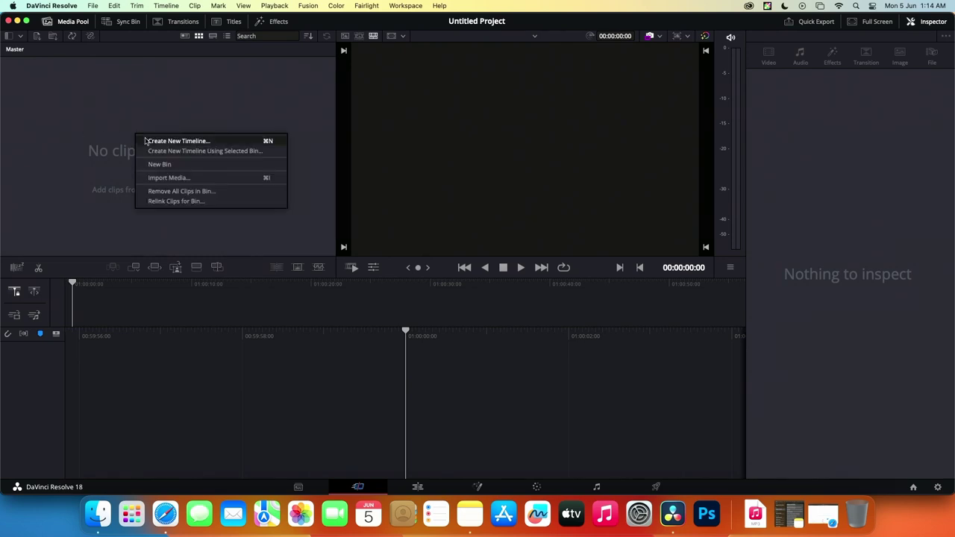
click(170, 177)
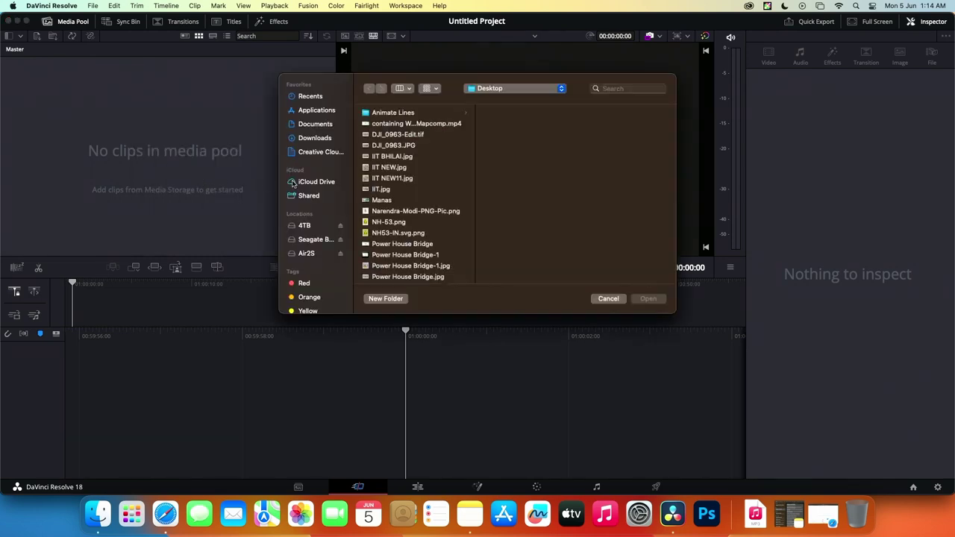
scroll(398, 198, down, 3)
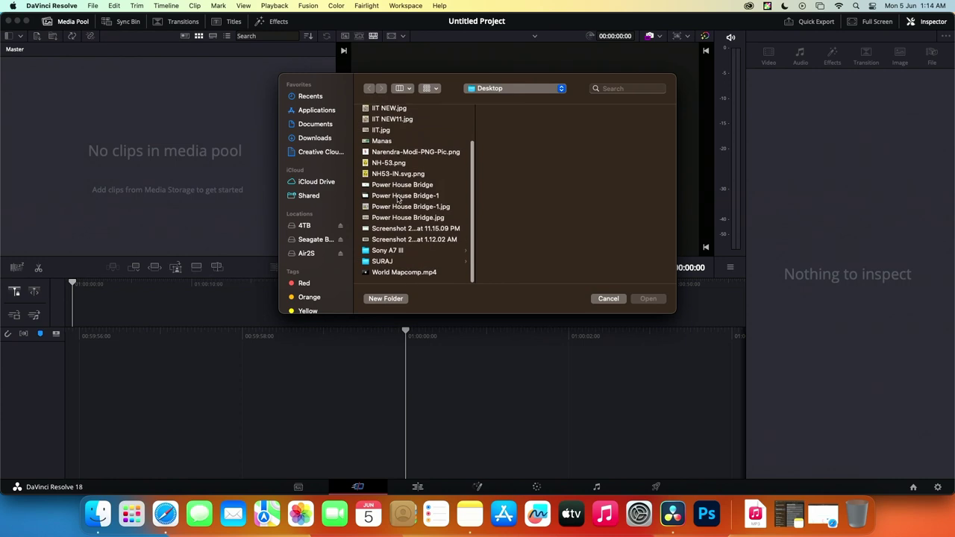
click(415, 243)
click(420, 232)
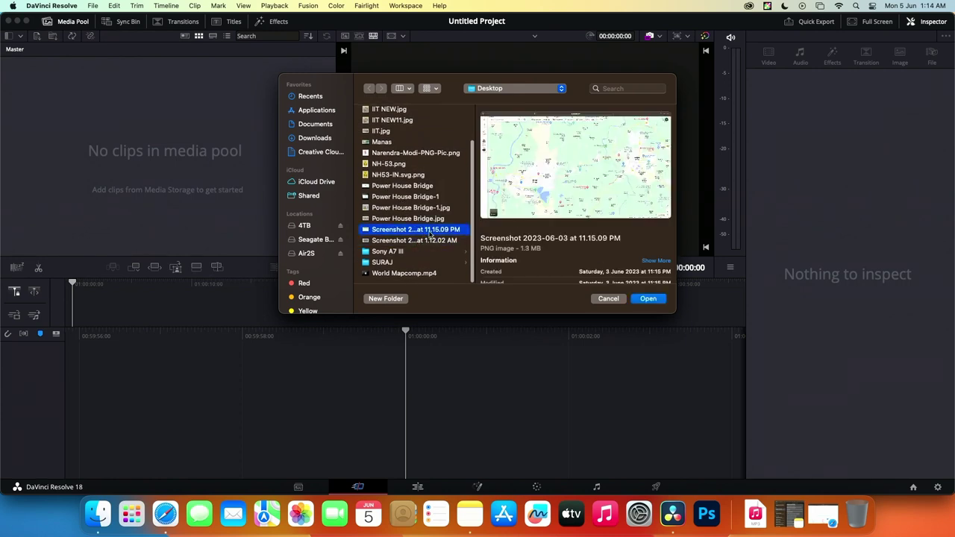
click(432, 243)
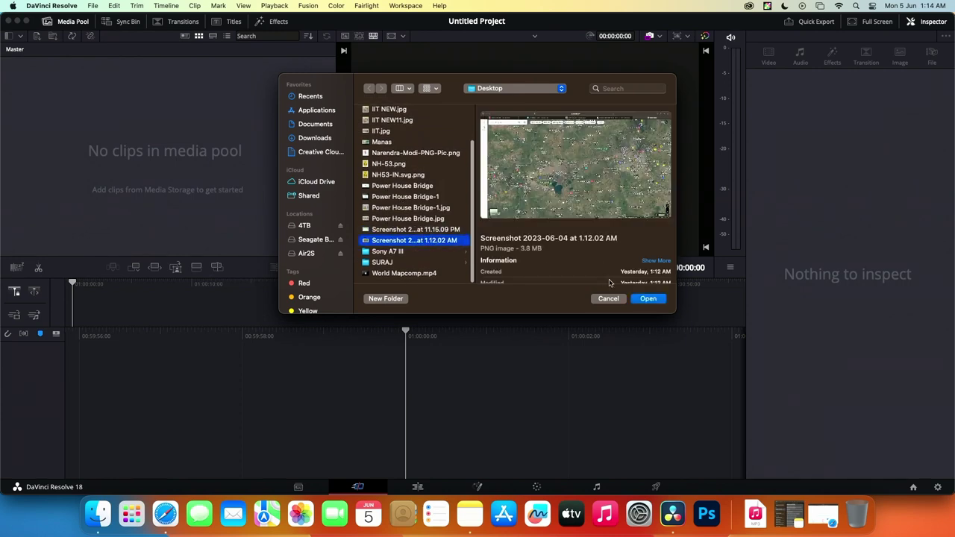
click(649, 298)
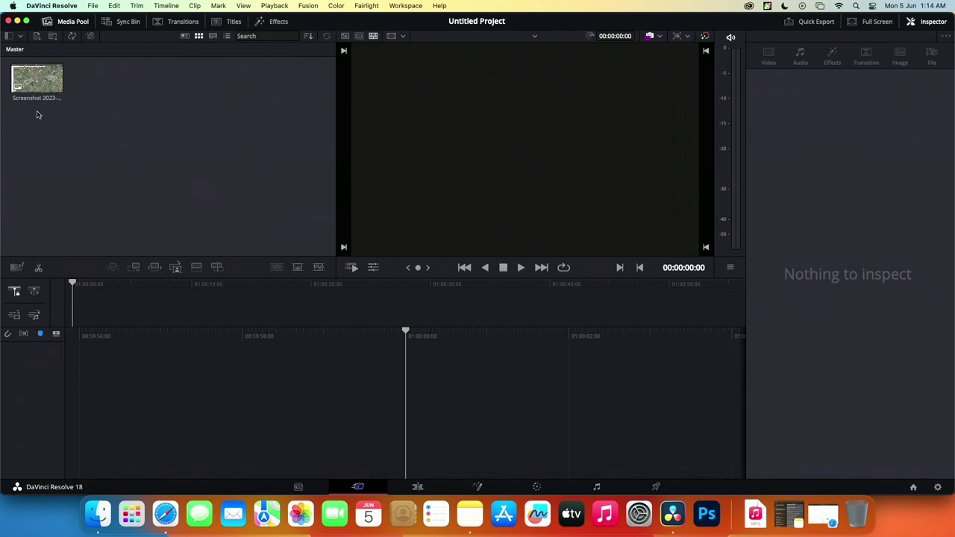
- Drag the map screenshot onto a new Timeline 1 and select its clip
drag(39, 88, 153, 305)
click(188, 306)
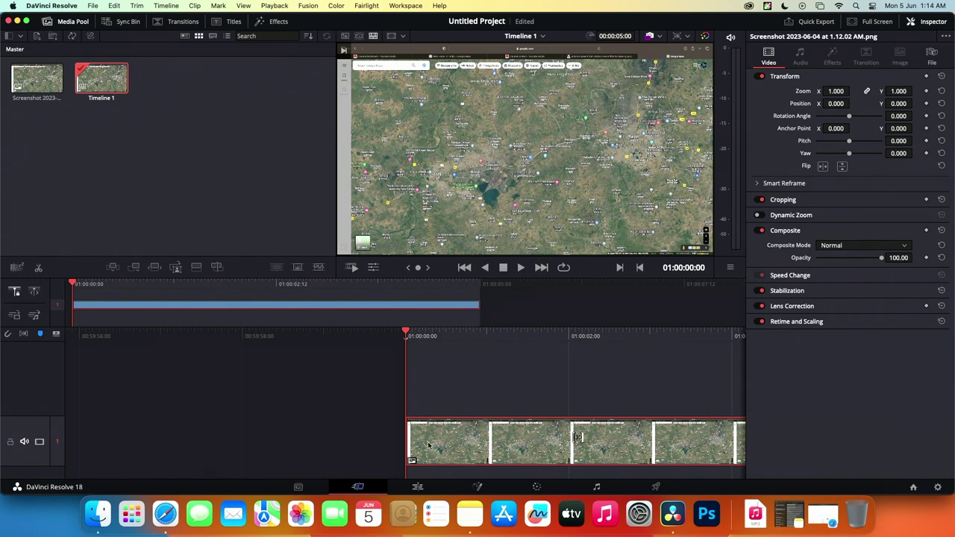
- Take the map clip into Fusion and place a Paint1 node on the MediaIn1–MediaOut1 link
click(480, 488)
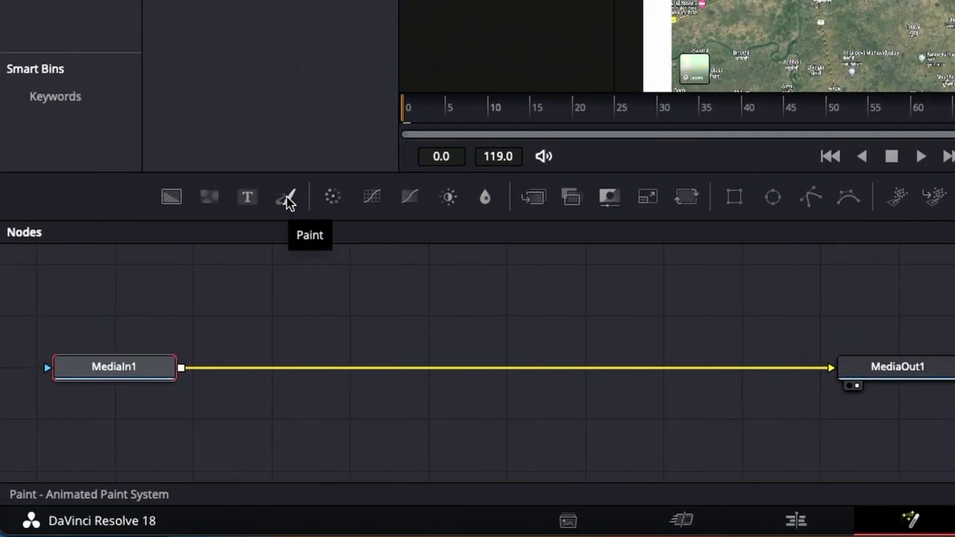
click(287, 197)
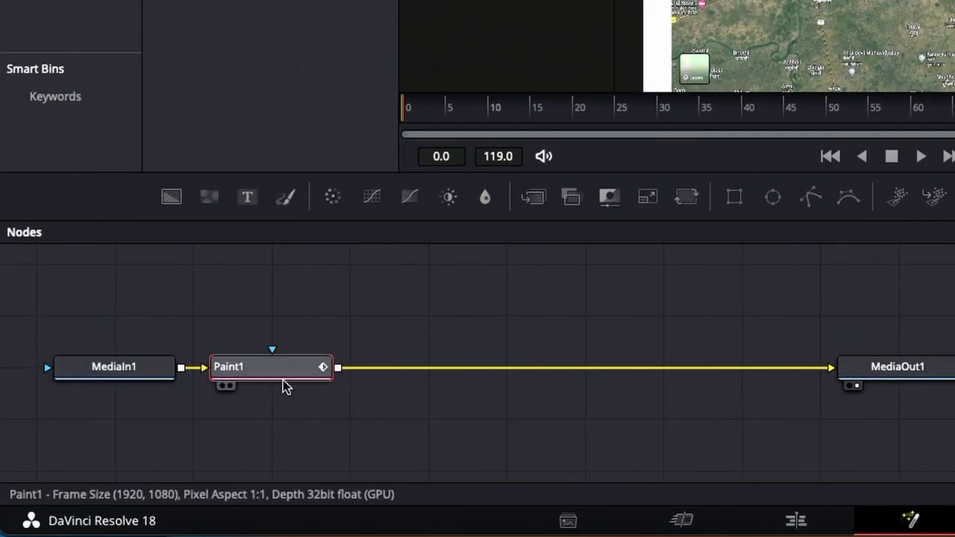
mouse_move(283, 371)
mouse_down()
mouse_move(373, 377)
mouse_move(362, 376)
mouse_up()
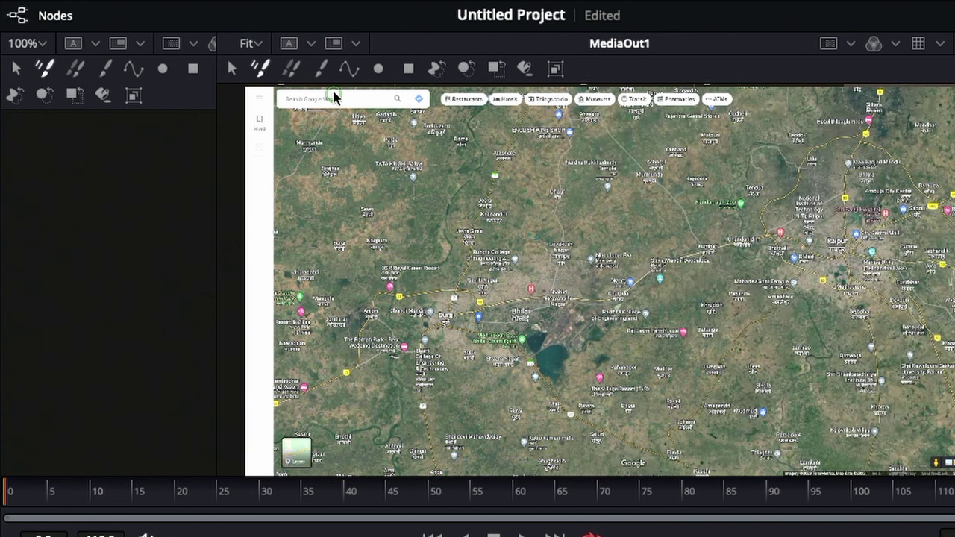
- With the PolylineStroke tool, start the route at the 53 shield near Durg and trace toward Charoda
click(347, 70)
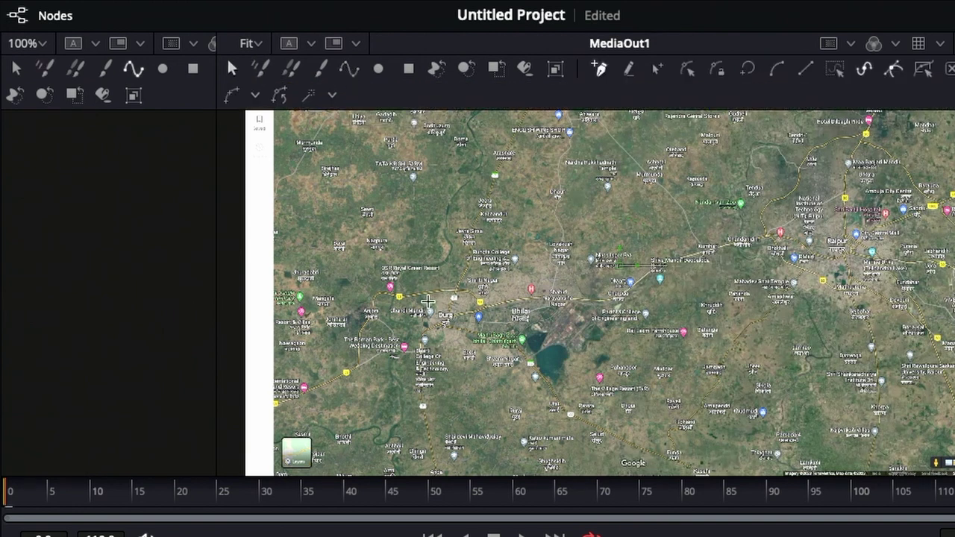
scroll(423, 299, up, 8)
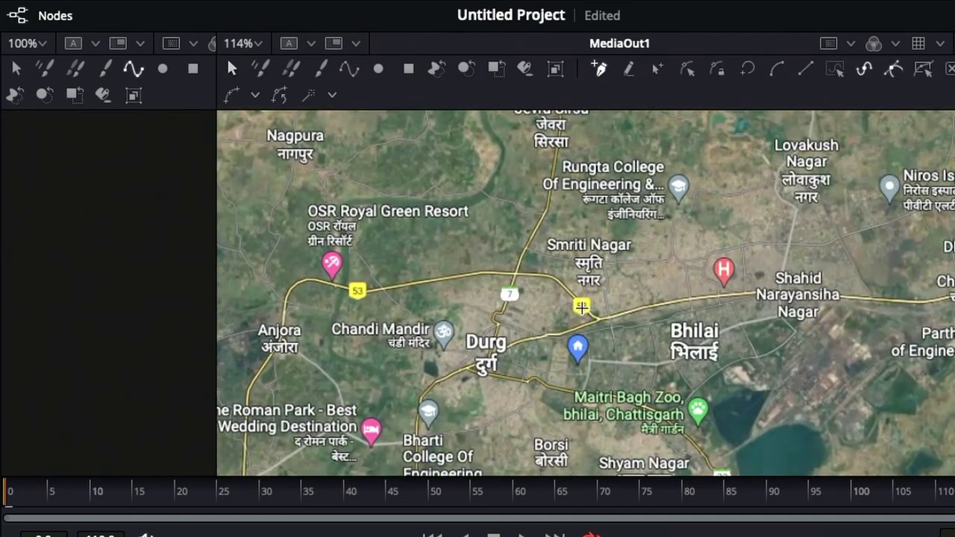
scroll(578, 308, right, 3)
scroll(575, 311, right, 2)
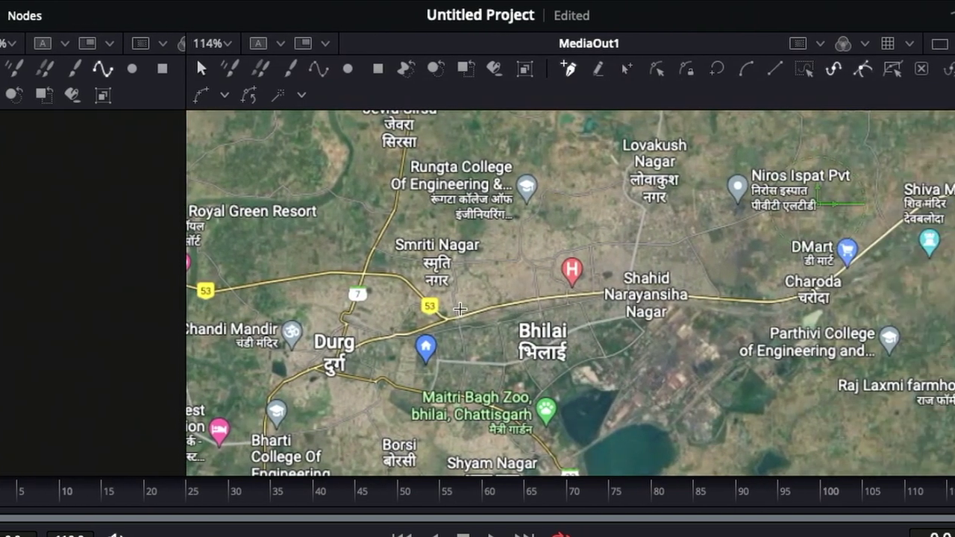
scroll(481, 313, up, 3)
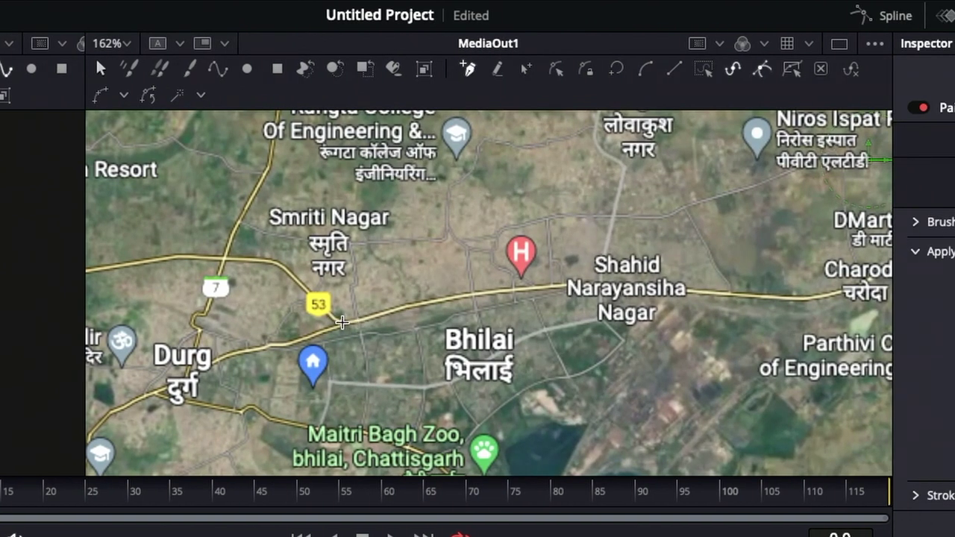
click(341, 322)
click(390, 309)
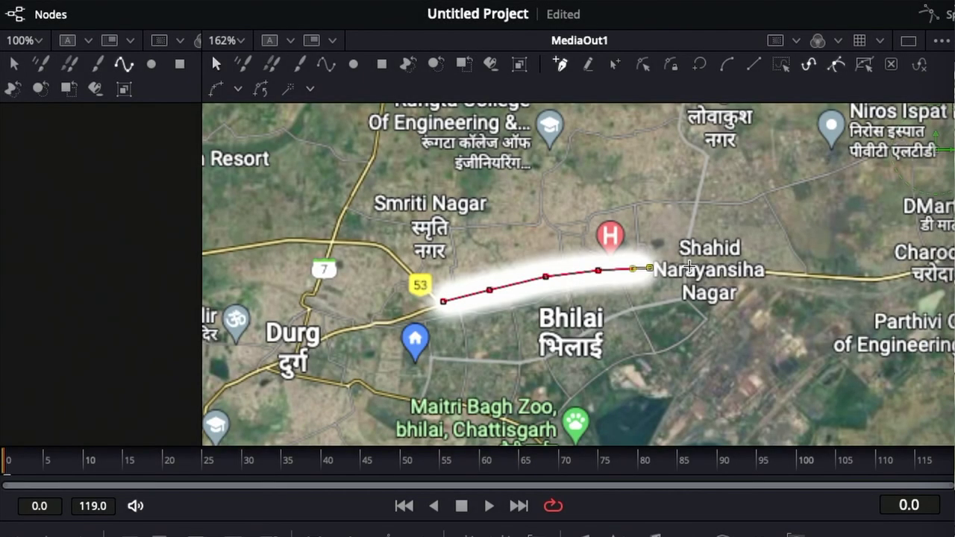
click(690, 266)
click(757, 267)
click(804, 273)
click(849, 276)
click(899, 268)
- Extend the polyline toward Shiv Mandir and past Kumhari toward Bhothali
scroll(575, 276, right, 3)
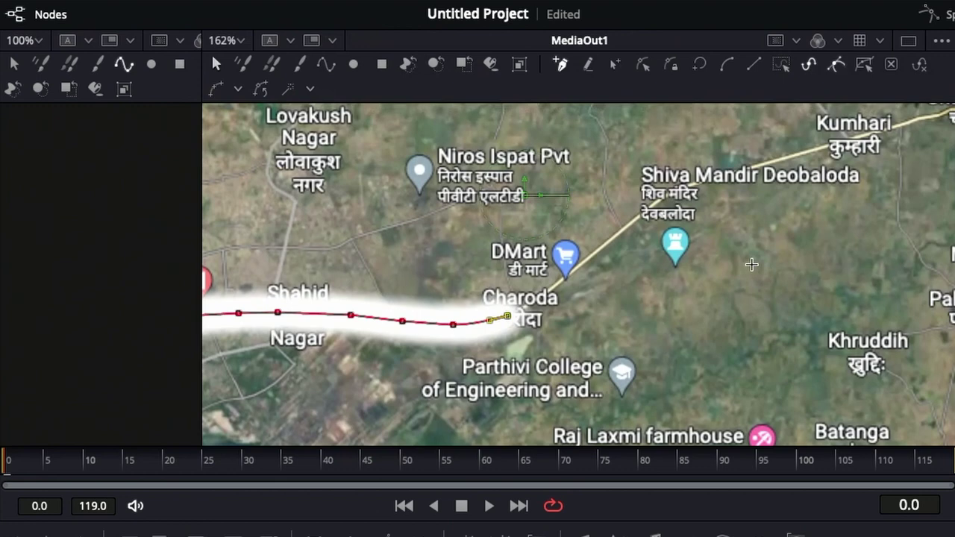
click(587, 257)
click(694, 182)
scroll(737, 164, right, 5)
click(404, 230)
click(477, 206)
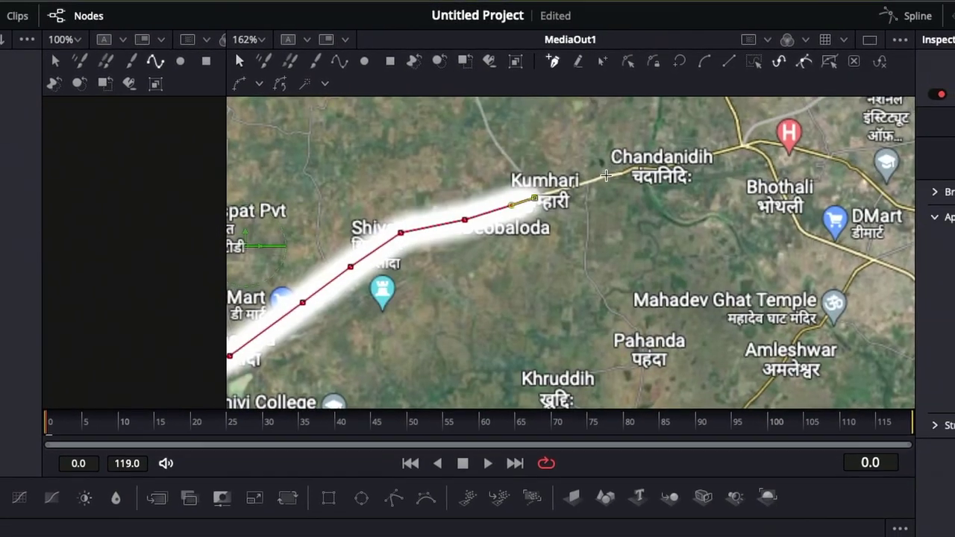
click(553, 184)
click(595, 173)
click(653, 165)
click(706, 151)
click(729, 179)
- Bend the route down toward Mathpurena, then continue it east toward Labhandih
scroll(567, 239, right, 3)
click(582, 218)
click(648, 247)
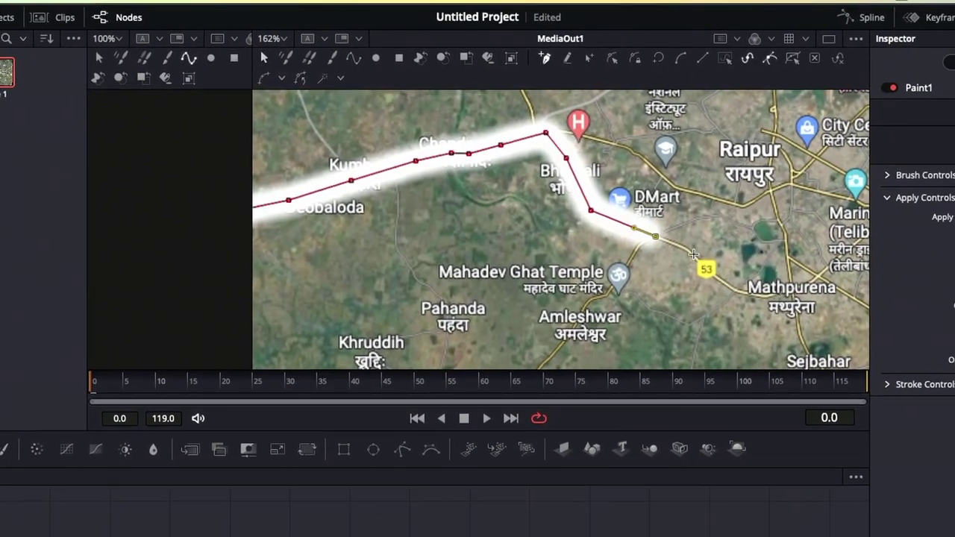
click(686, 263)
click(718, 297)
scroll(567, 239, right, 3)
click(596, 312)
click(648, 303)
click(665, 232)
click(702, 205)
click(744, 197)
click(779, 203)
click(826, 200)
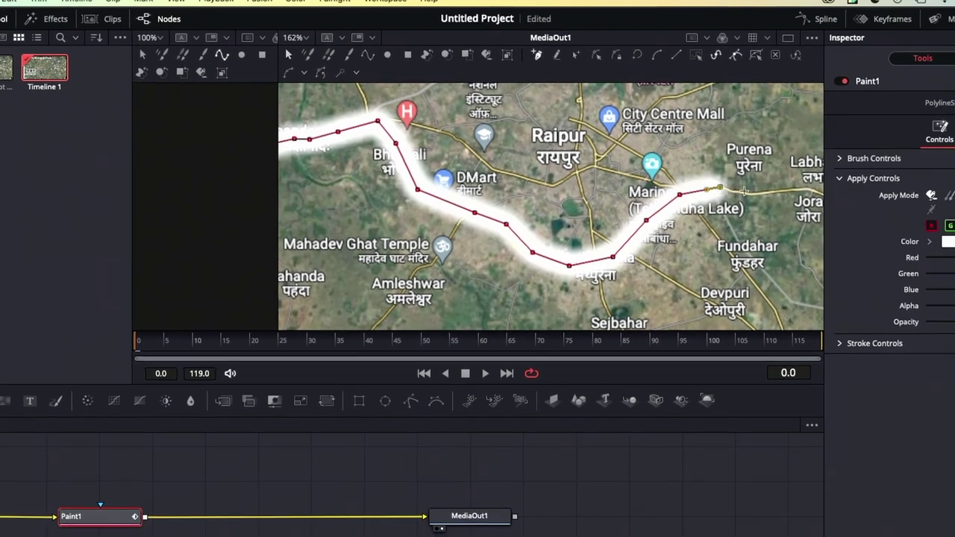
scroll(672, 224, right, 3)
click(578, 207)
click(606, 216)
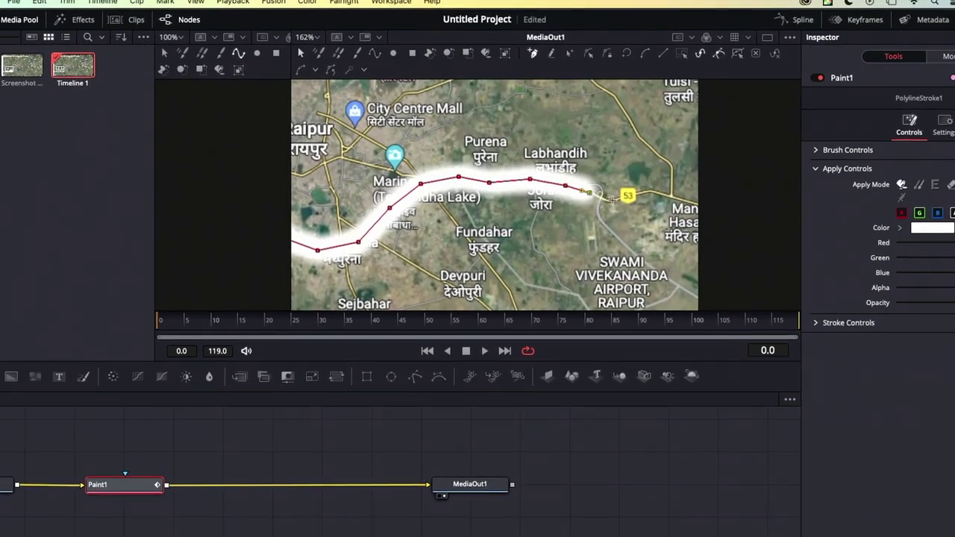
- Finish the polyline past Jora toward Hasa, east of Raipur
click(613, 198)
click(628, 191)
click(645, 188)
click(662, 192)
click(673, 197)
scroll(567, 201, down, 3)
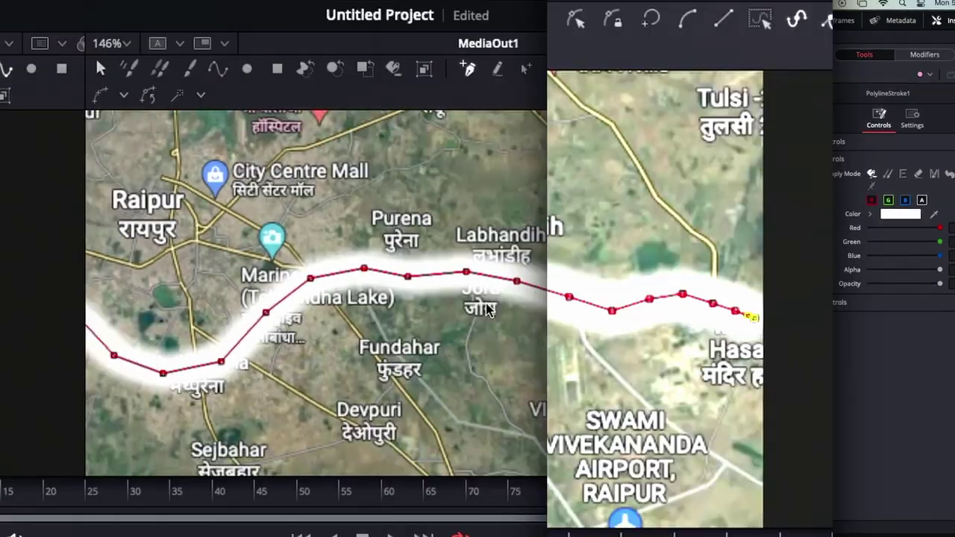
scroll(544, 202, left, 3)
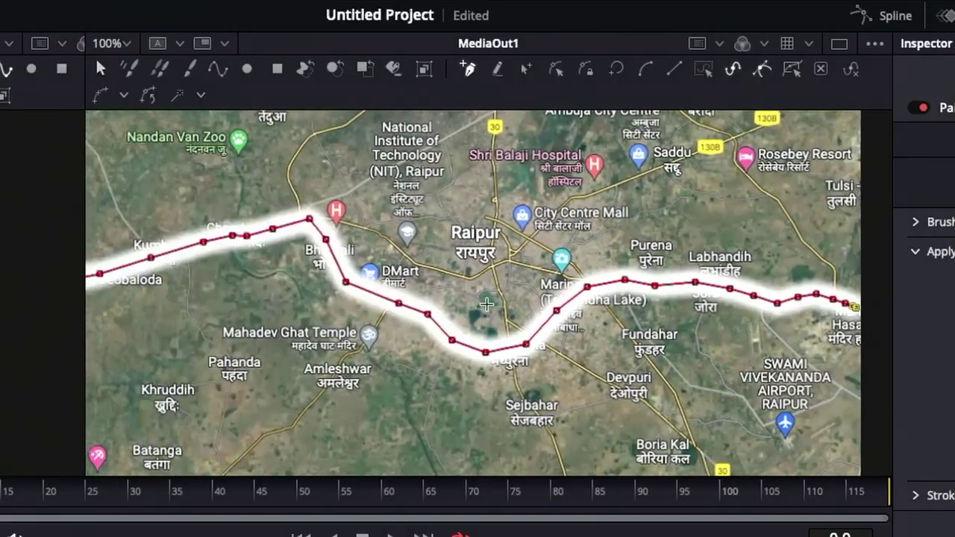
scroll(486, 304, down, 4)
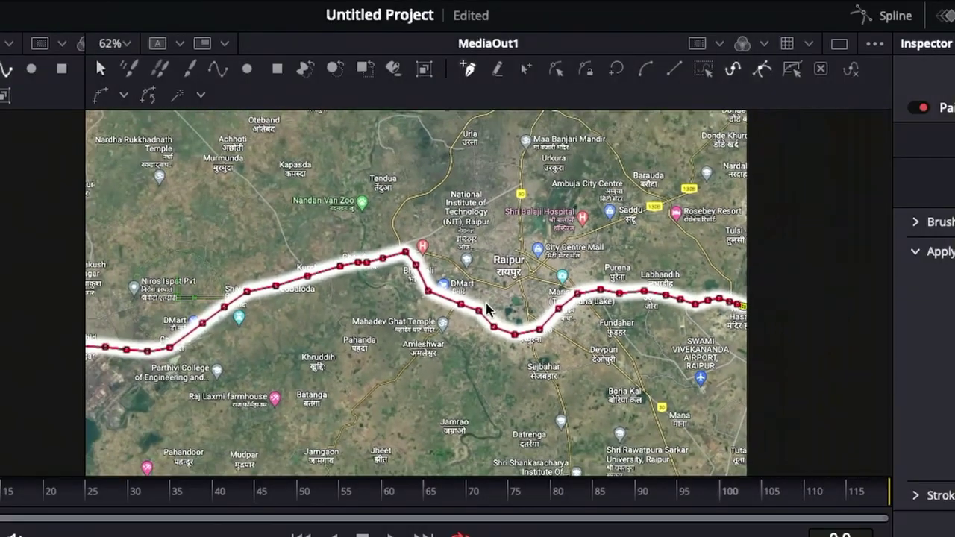
scroll(486, 305, left, 4)
scroll(485, 304, down, 3)
scroll(486, 304, left, 2)
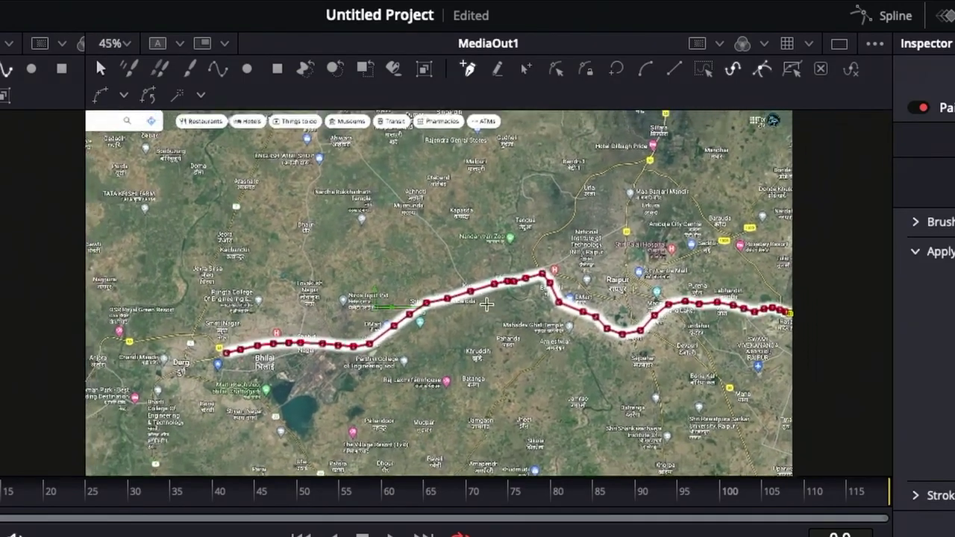
scroll(486, 304, left, 2)
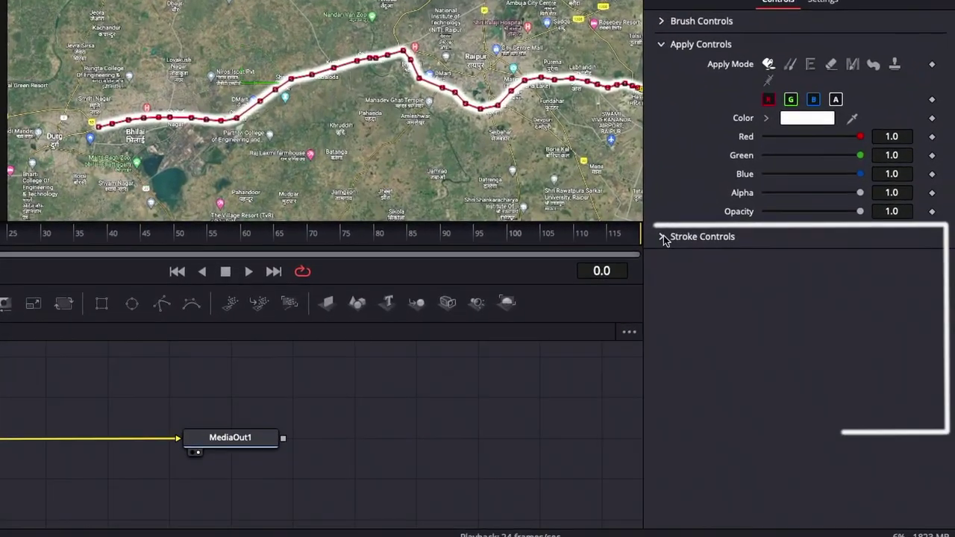
- Keyframe PolylineStroke1's Write On end from 0.0 at frame 0 to 1.0 at frame 119, then rewind
click(758, 272)
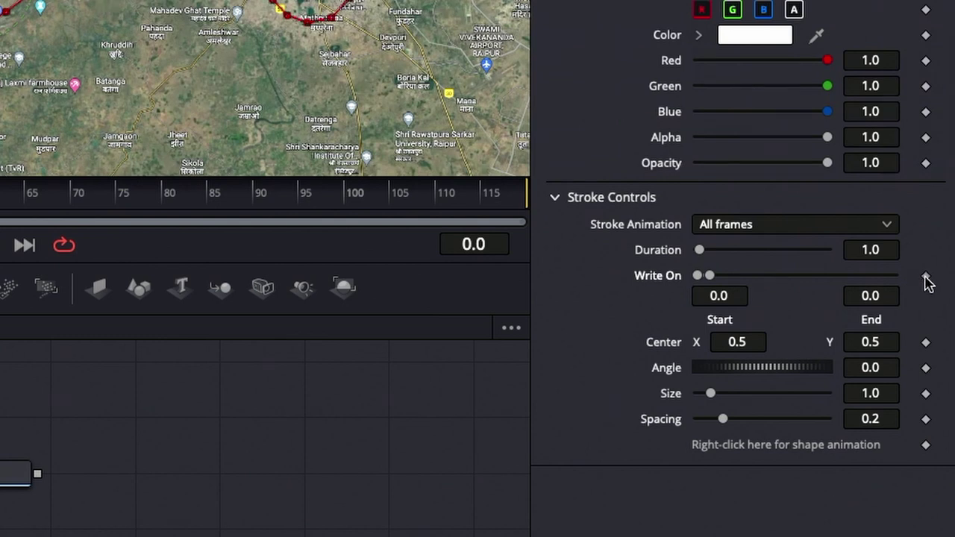
click(925, 276)
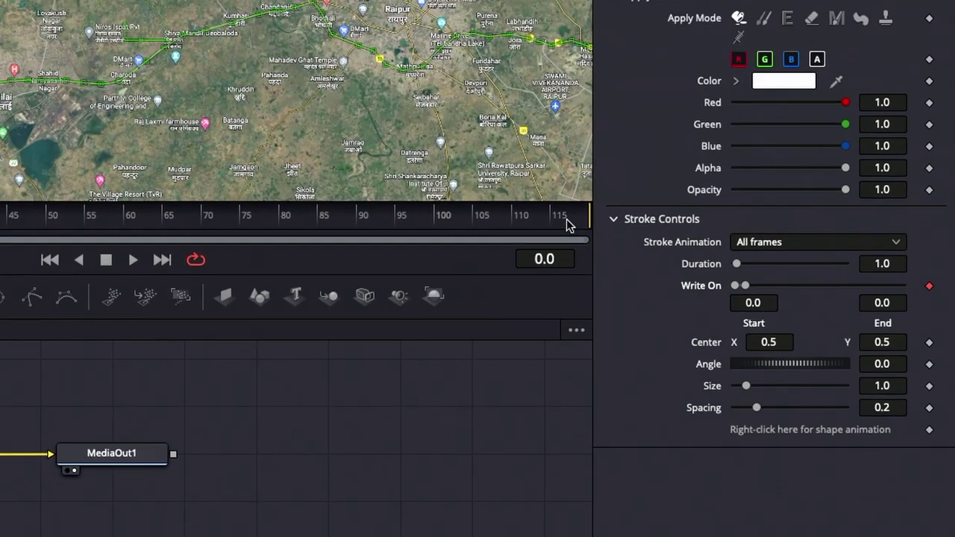
drag(567, 226, 593, 224)
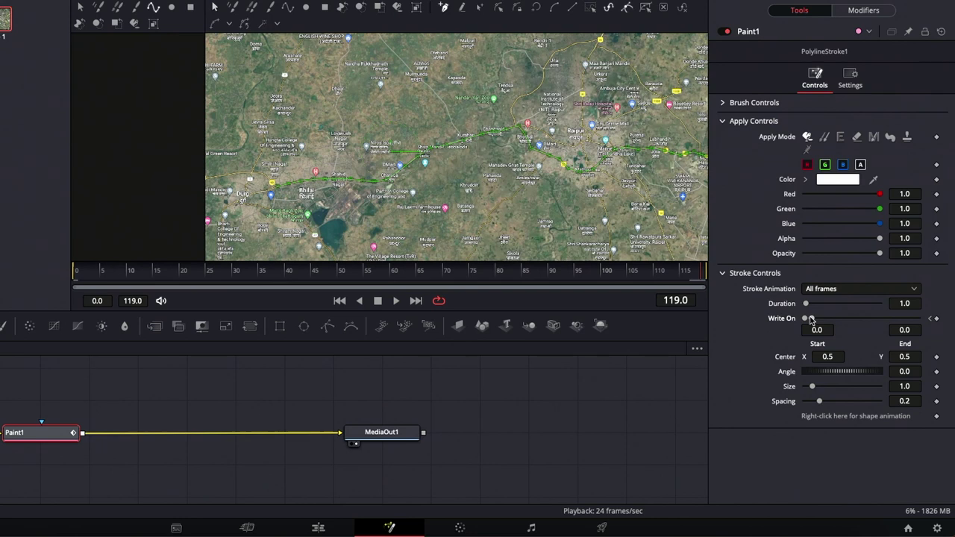
drag(811, 320, 923, 323)
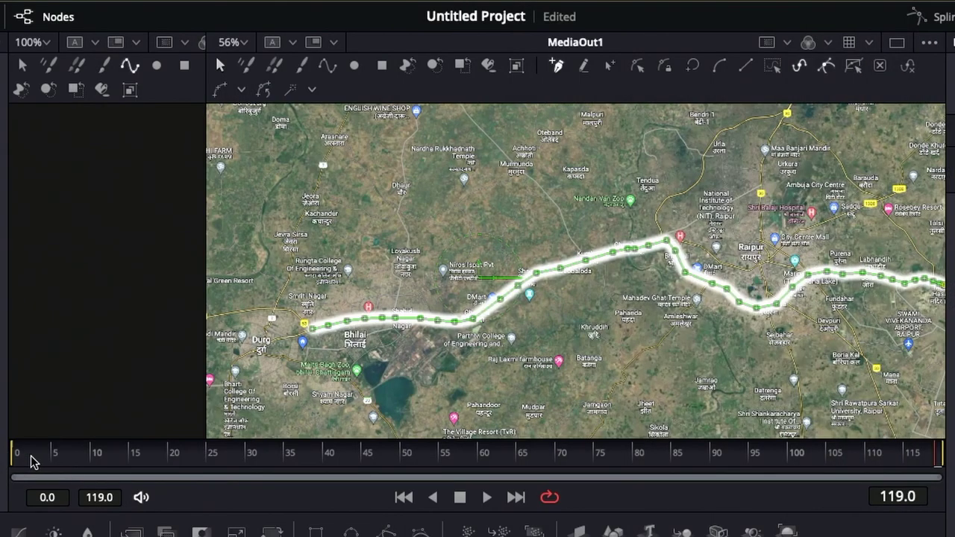
click(19, 457)
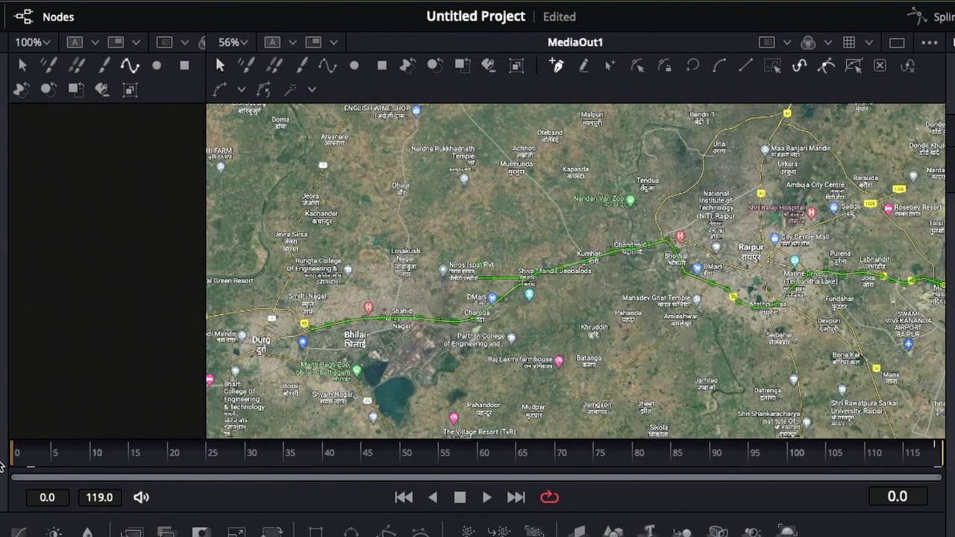
- Play back the write-on animation, rewind to frame 0, and add Paint2 after Paint1
click(487, 497)
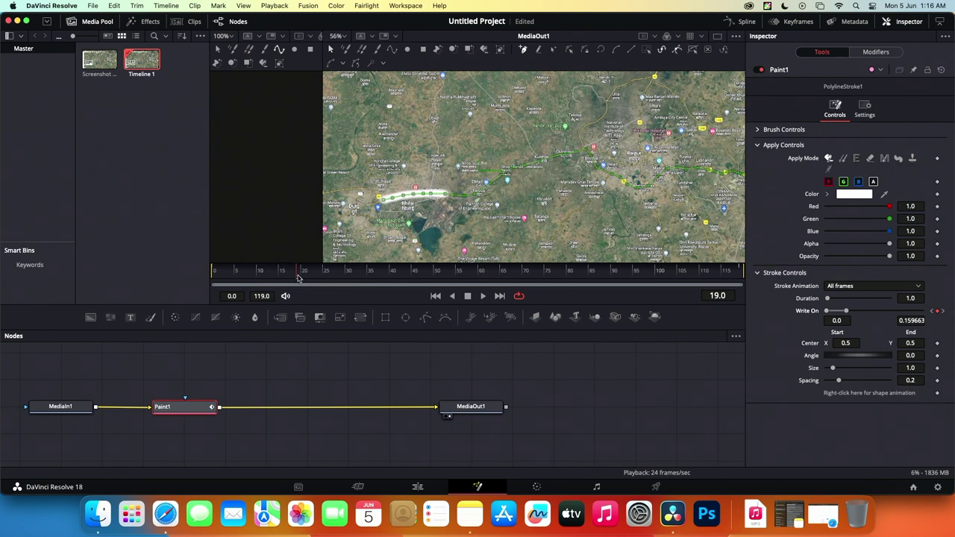
drag(298, 278, 207, 278)
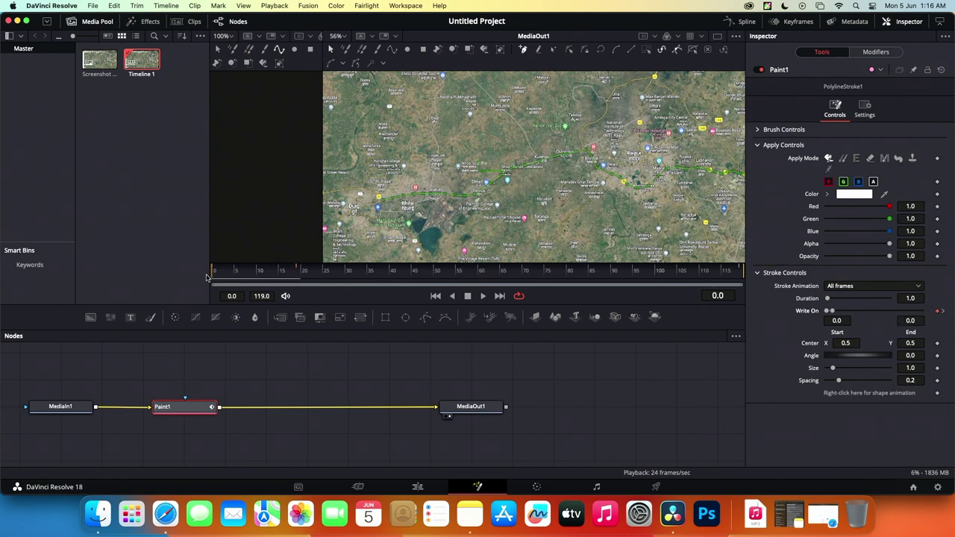
click(150, 318)
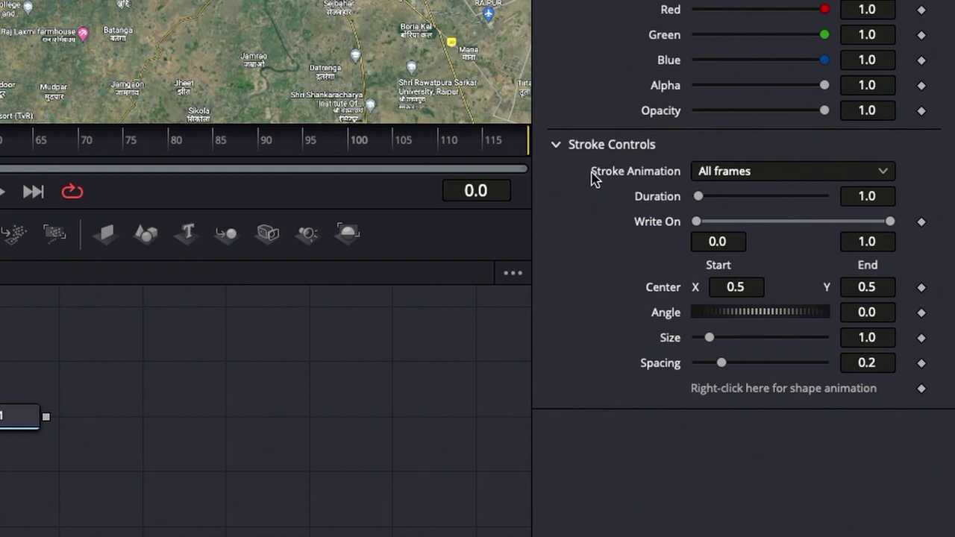
- Publish Paint1's PolylineStroke1 shape and confirm it in the Modifiers tab
right_click(776, 397)
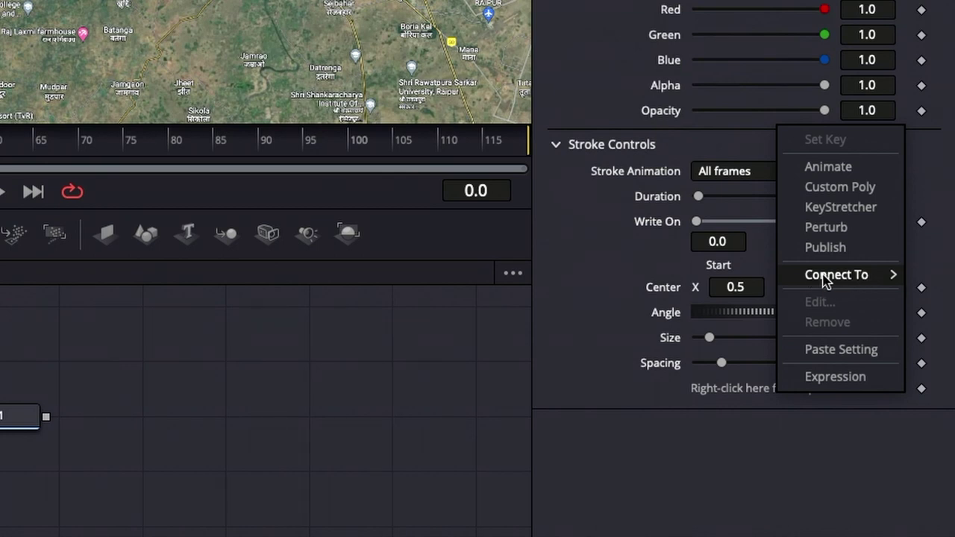
click(589, 298)
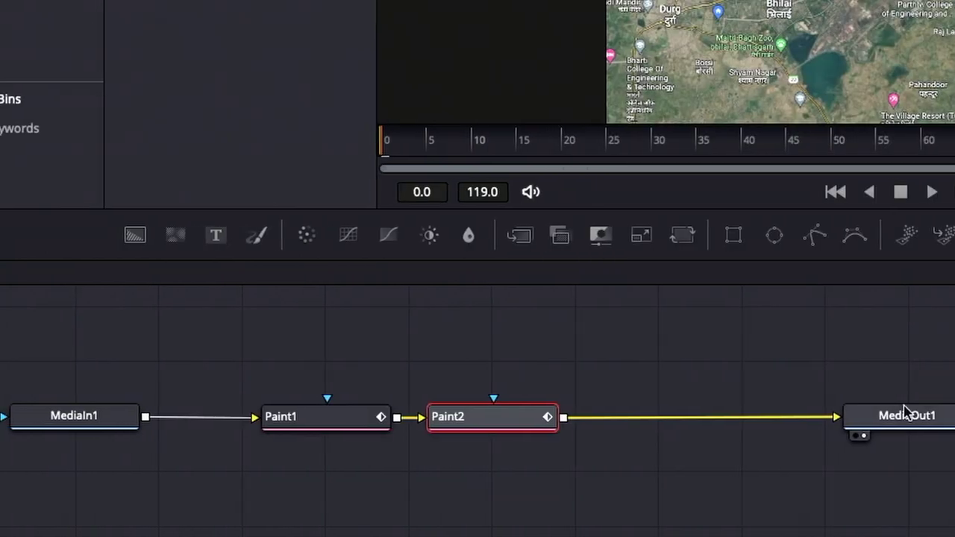
click(353, 420)
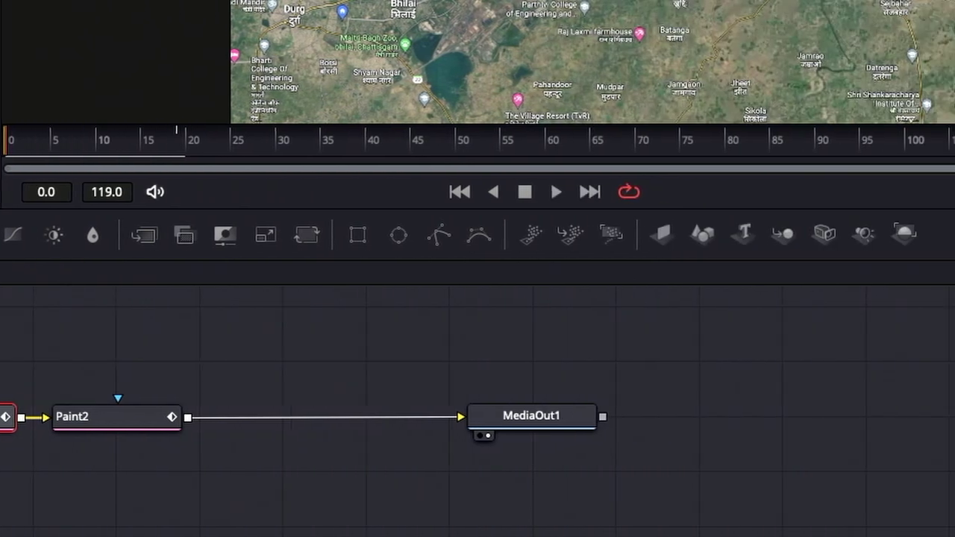
right_click(742, 391)
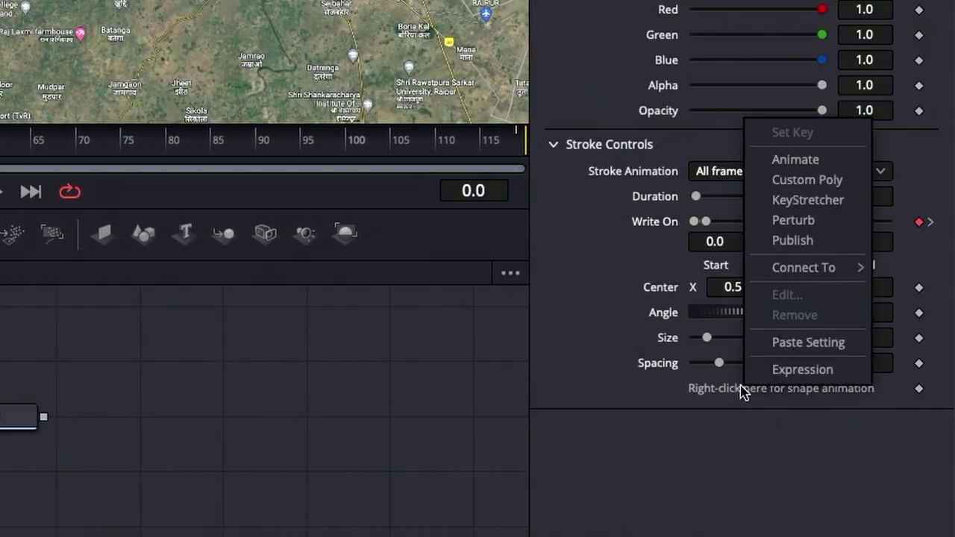
click(794, 239)
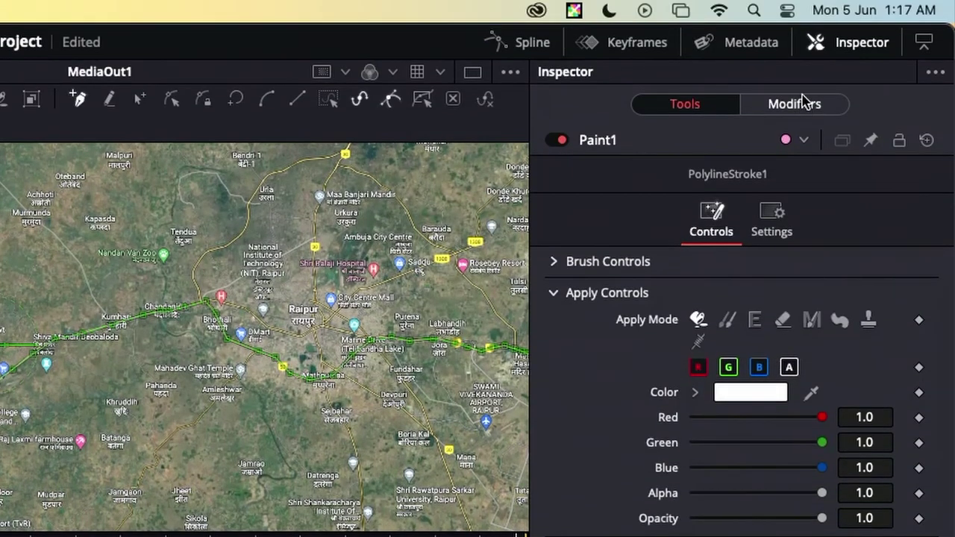
click(803, 106)
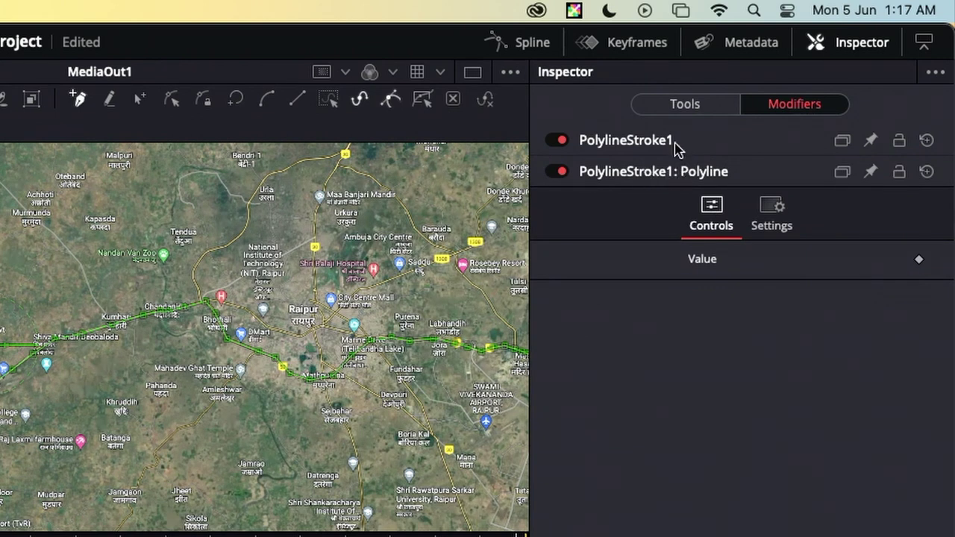
click(691, 105)
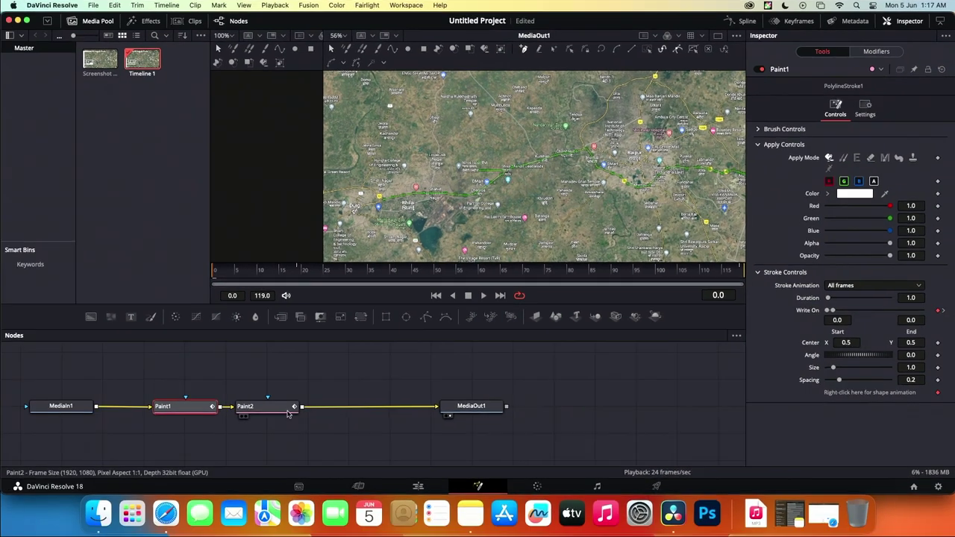
- Connect Paint2's stroke shape to Paint1's published PolylineStroke1 polyline value
click(271, 407)
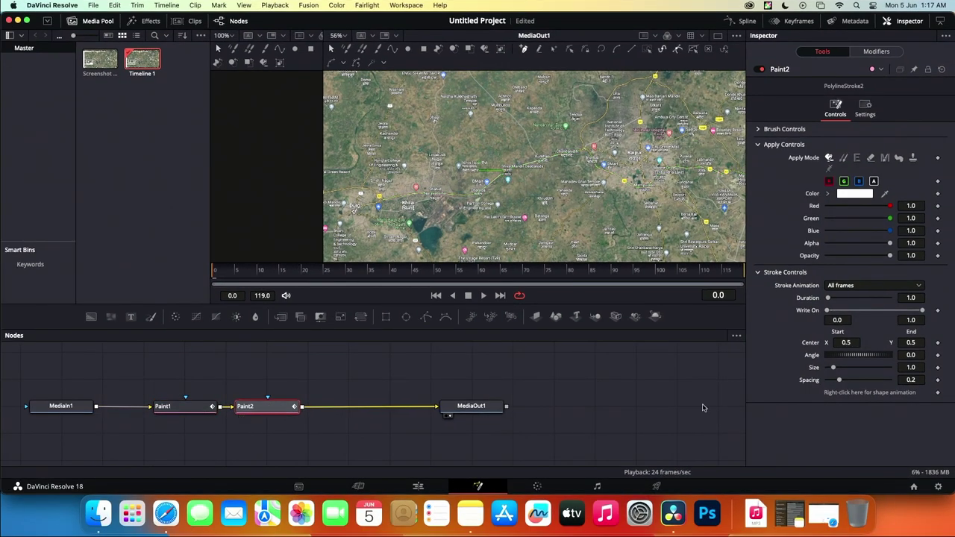
right_click(853, 395)
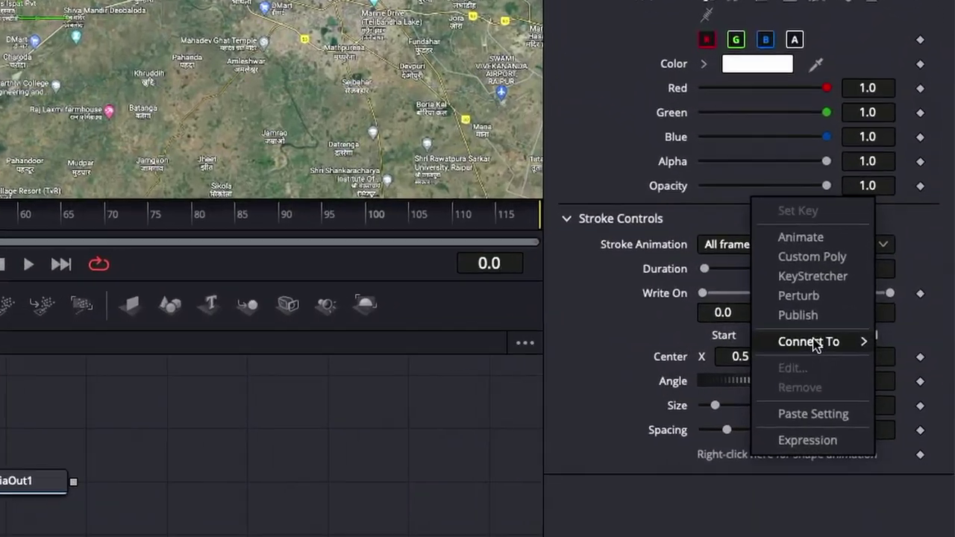
mouse_move(817, 344)
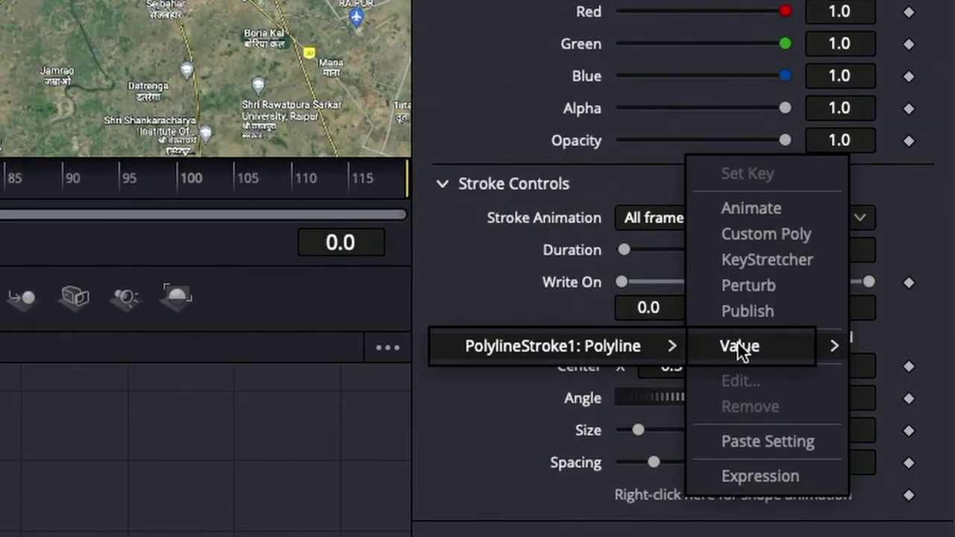
click(738, 344)
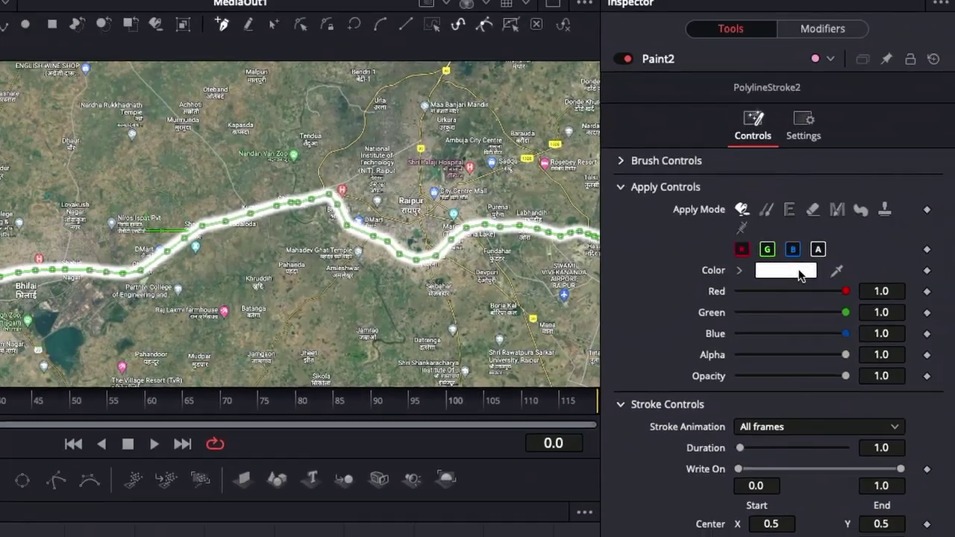
- Set Paint2's stroke colour to yellow (Green 0.913725, Blue 0.066666)
click(798, 273)
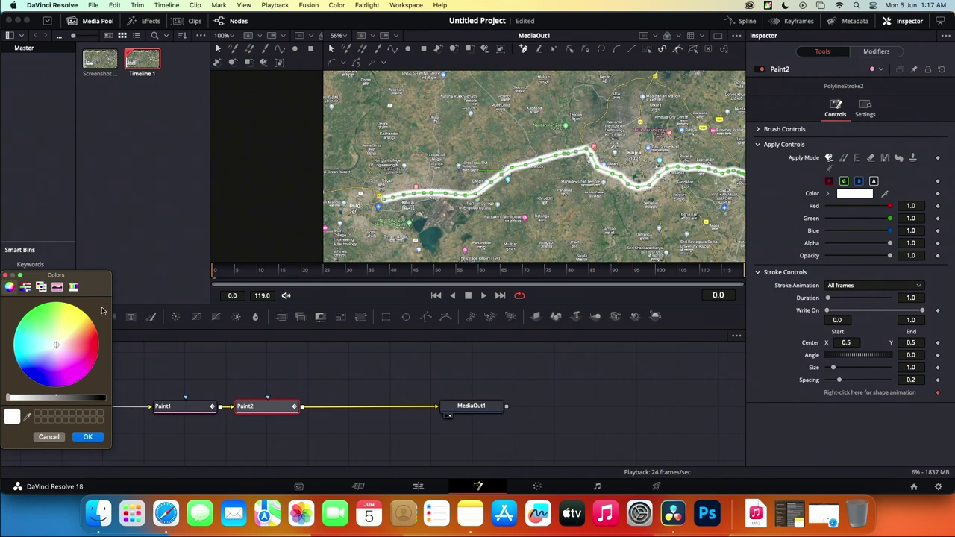
click(79, 317)
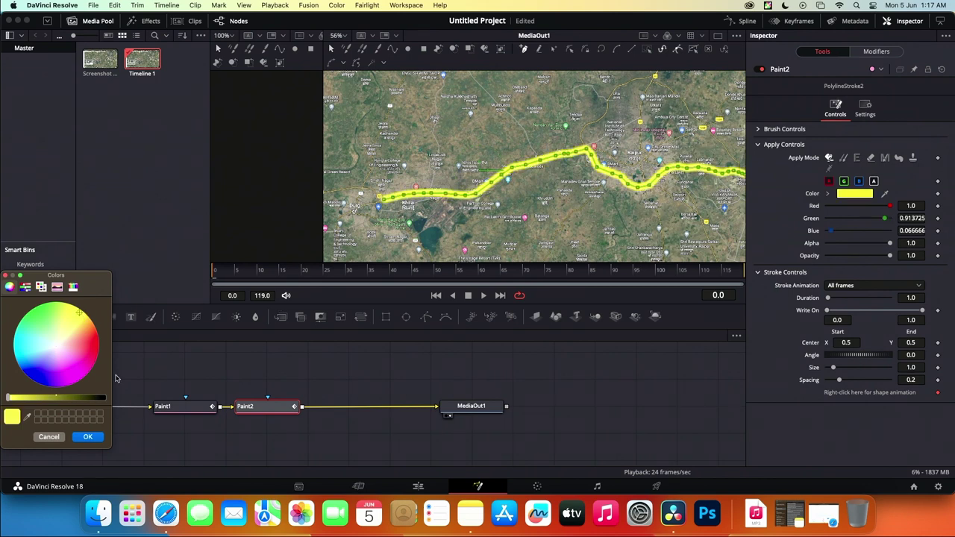
click(87, 436)
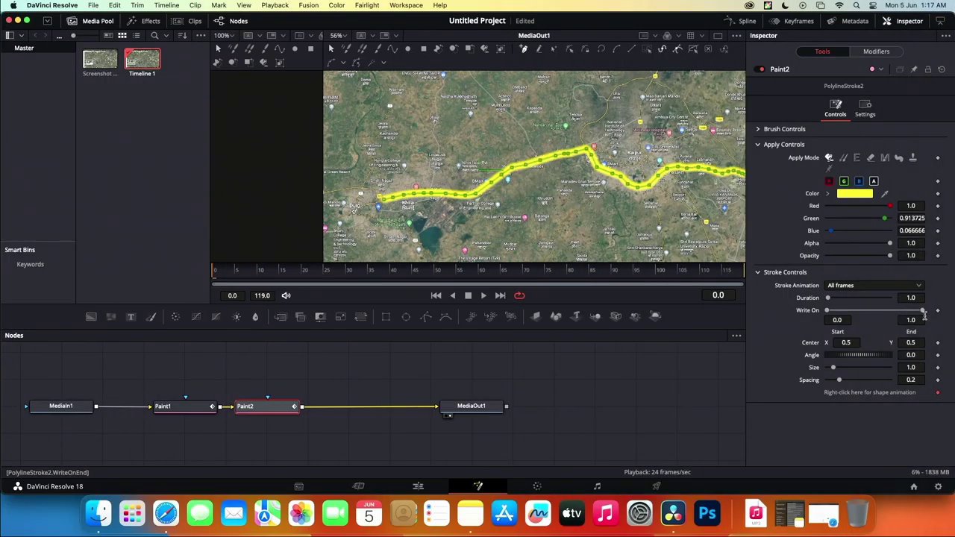
- At frame 0, set Write On end to 0.001 and stroke spacing to 0.0
click(913, 319)
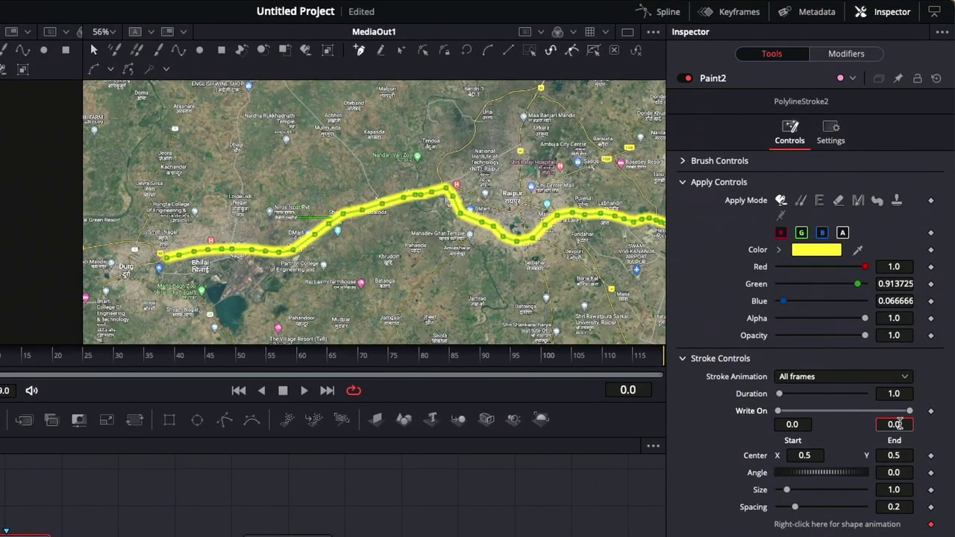
key(Tab)
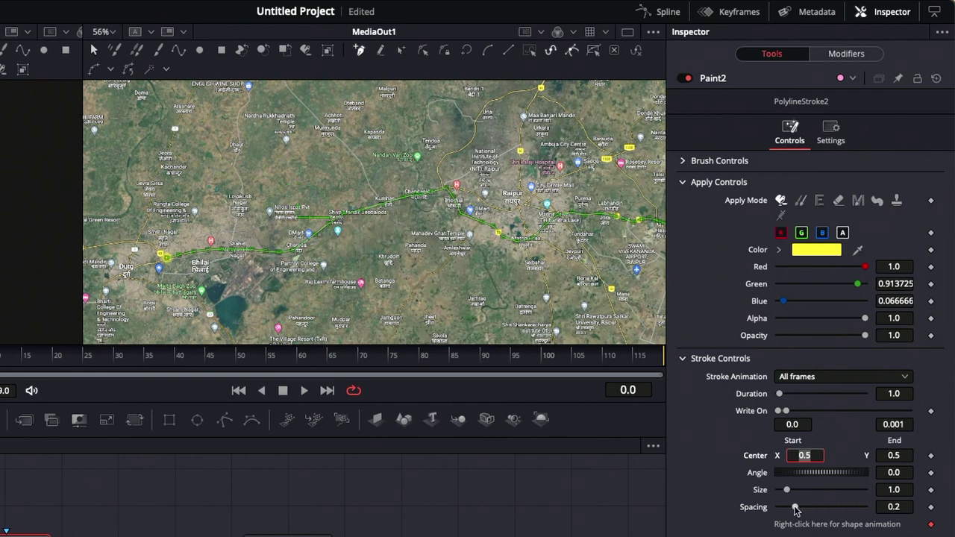
drag(795, 510, 776, 509)
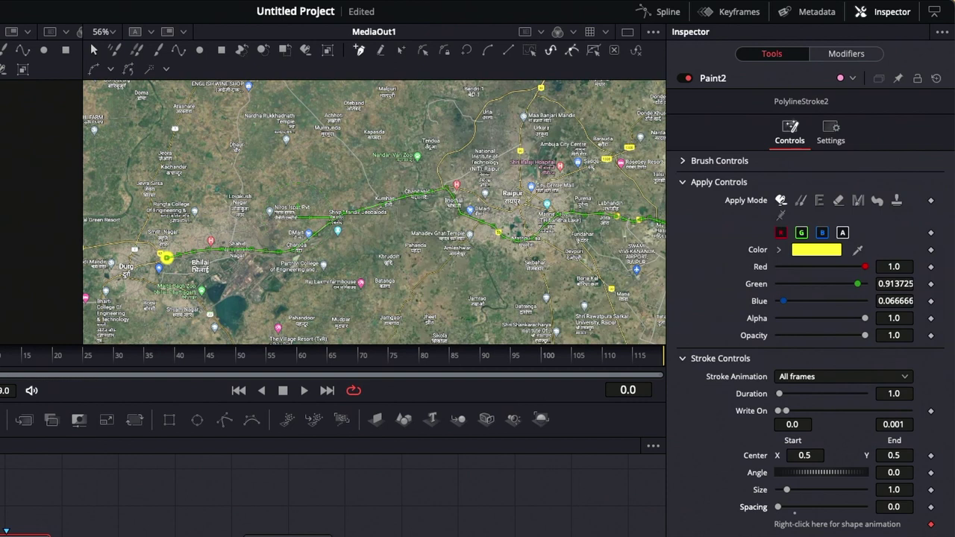
- At frame 119, set Write On start to 0.999 and end to 1.0, then return to frame 0
drag(58, 357, 532, 358)
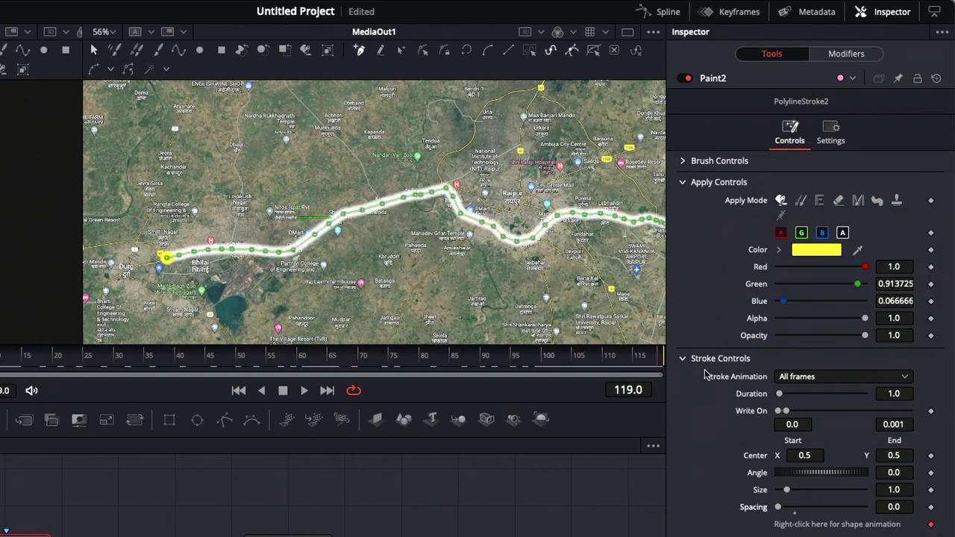
click(795, 423)
text(999)
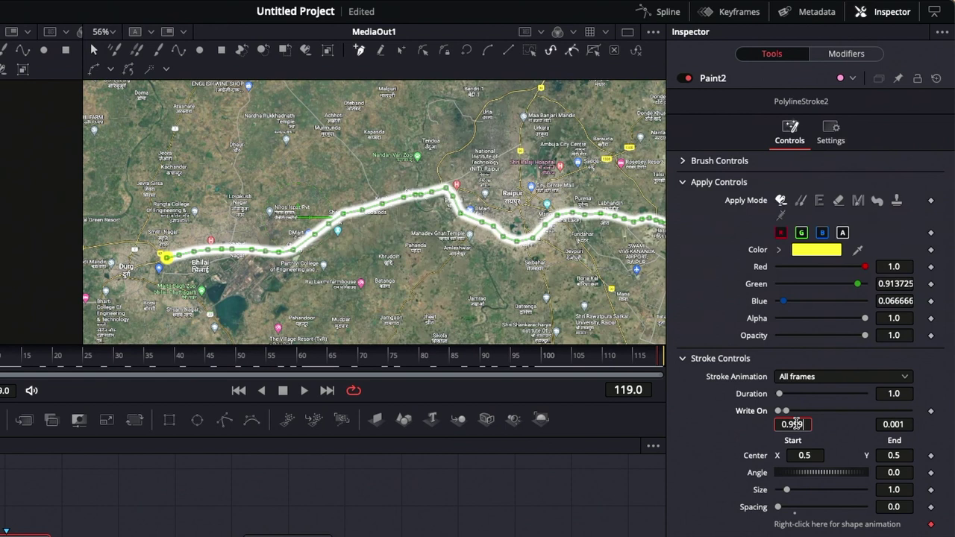
key(Tab)
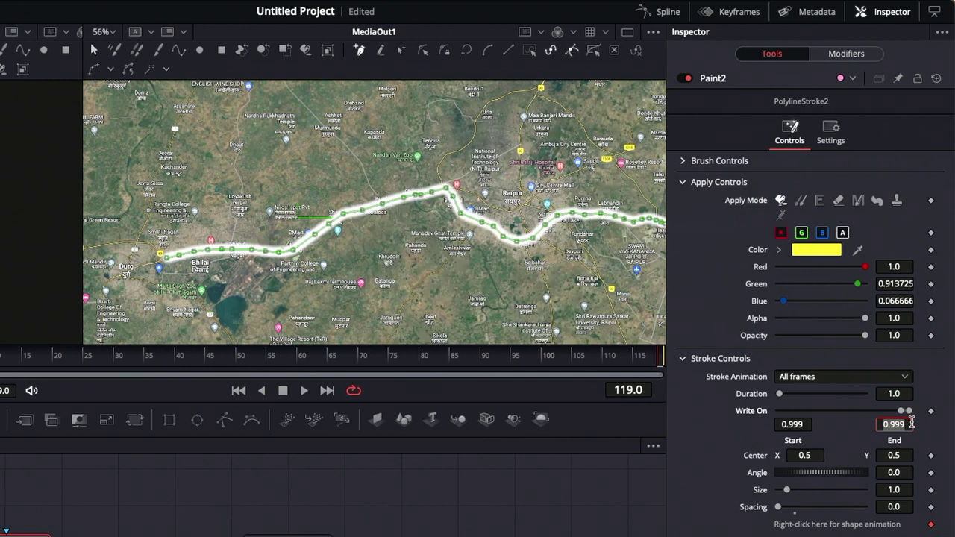
text(1)
key(Tab)
click(238, 390)
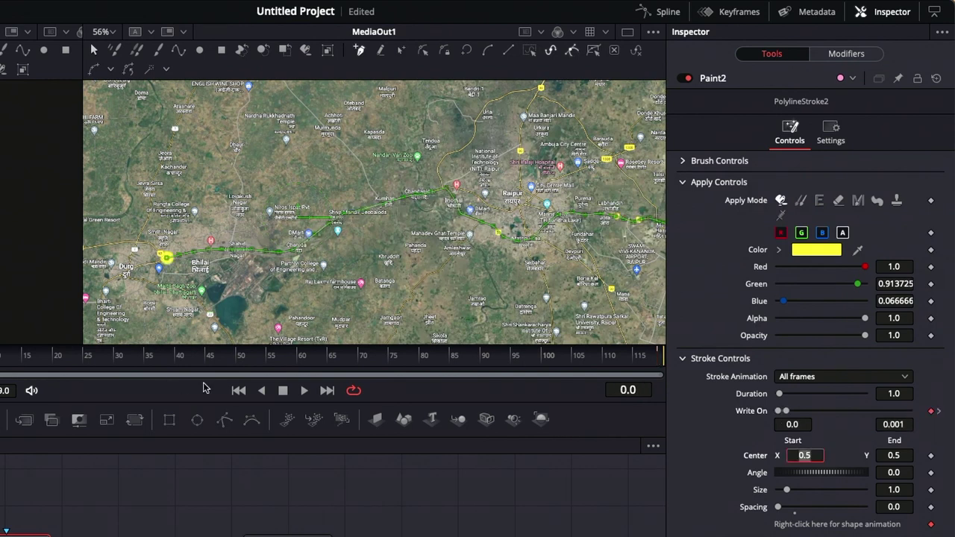
click(304, 393)
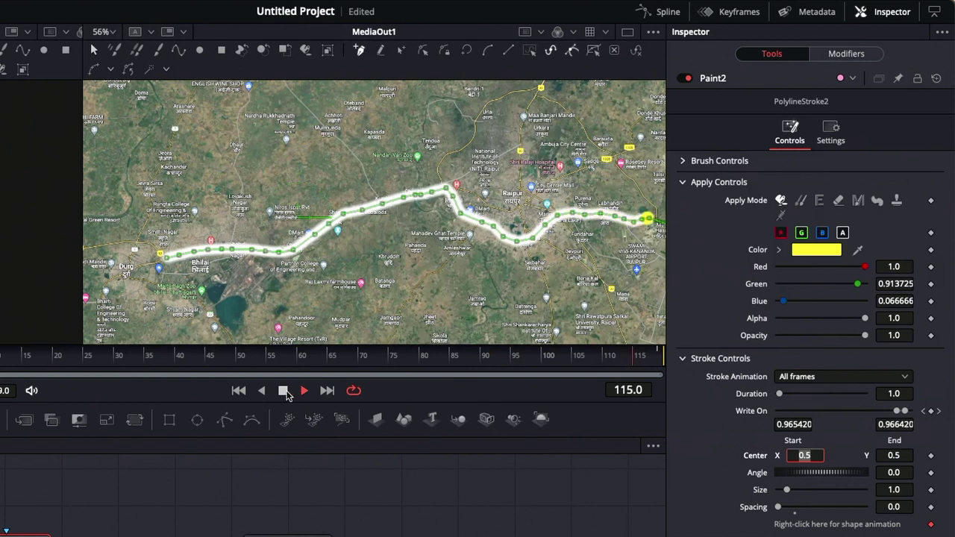
click(282, 389)
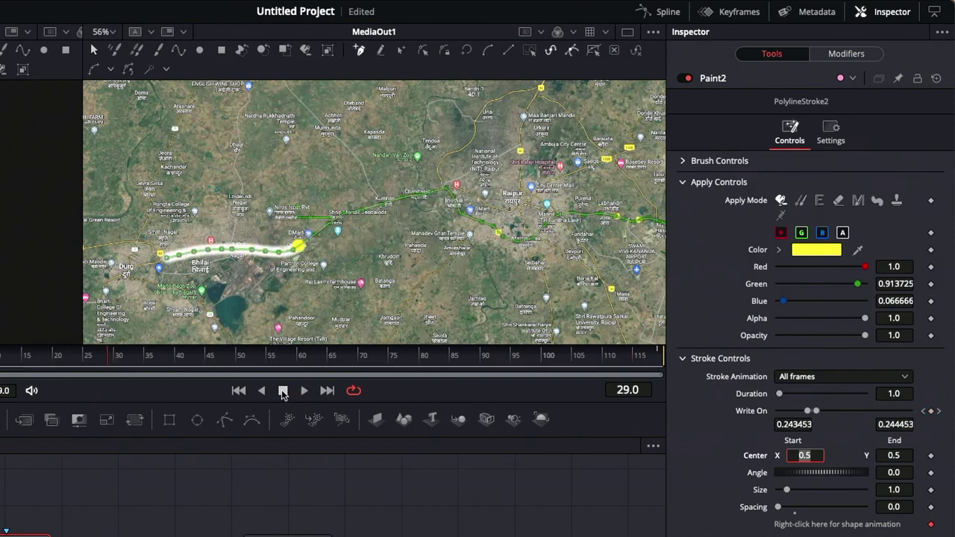
drag(104, 362, 0, 362)
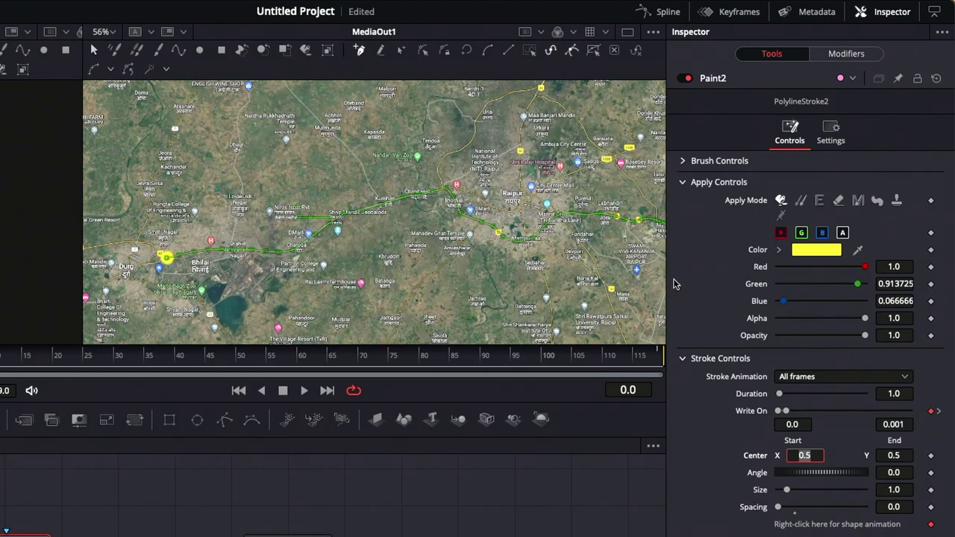
- Set Paint2's Brush Shape to image, try the ball_metal brush, then switch Image source to Clip
click(683, 161)
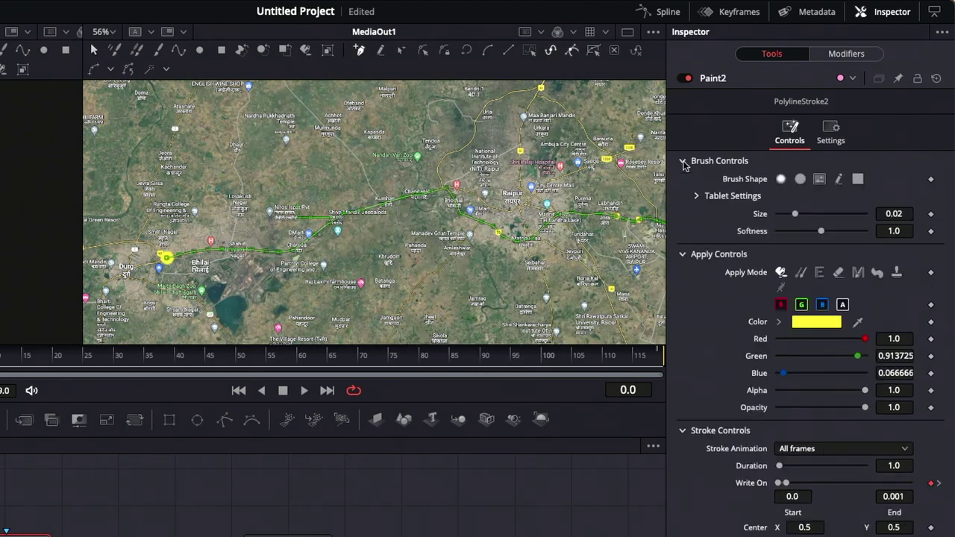
click(820, 179)
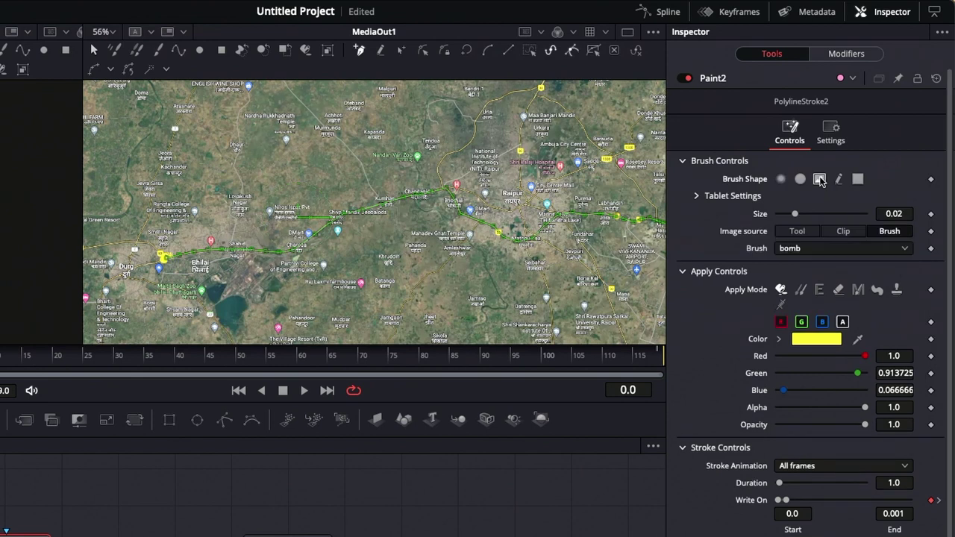
click(843, 231)
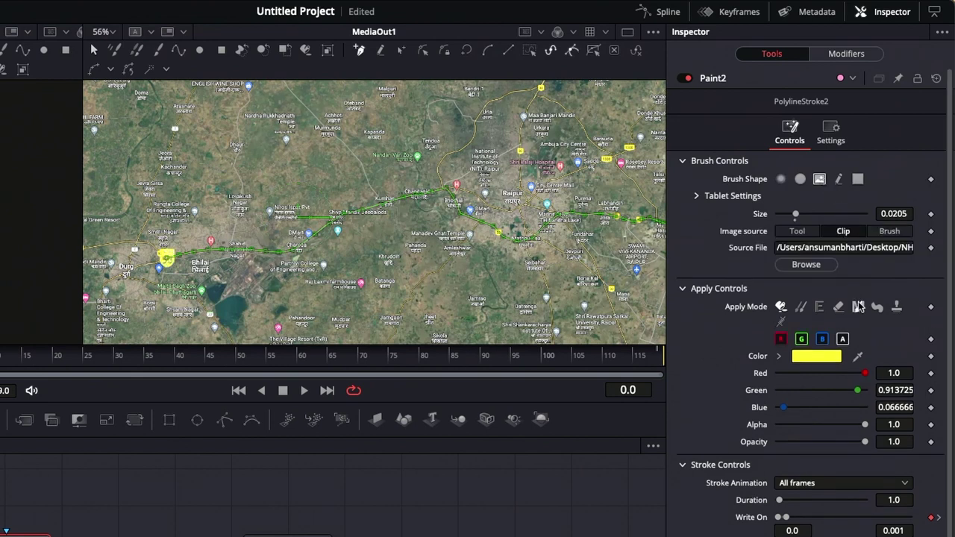
click(859, 308)
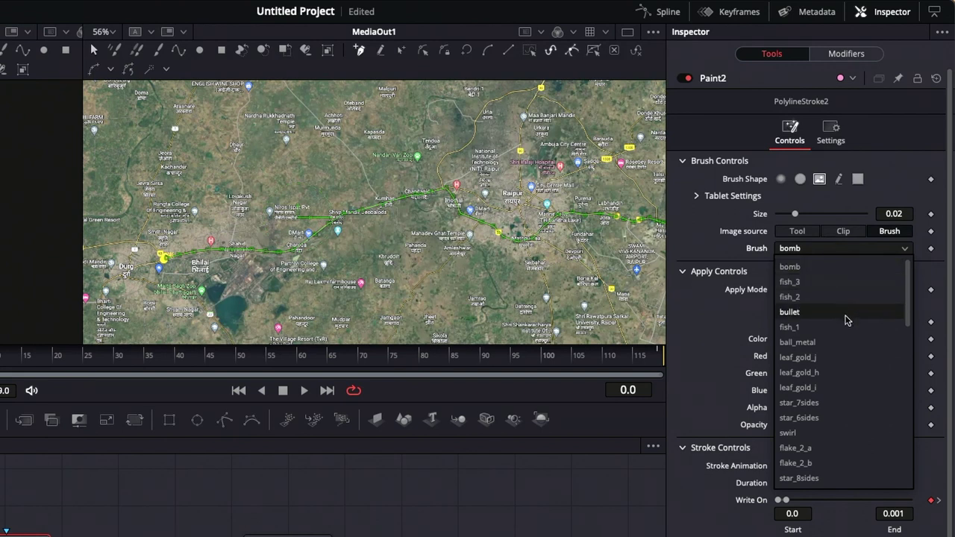
click(845, 341)
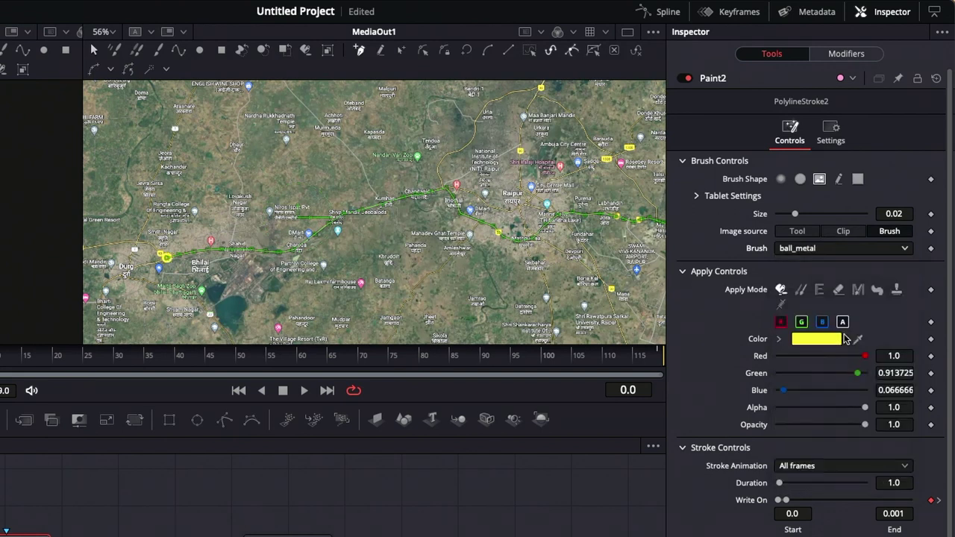
click(849, 250)
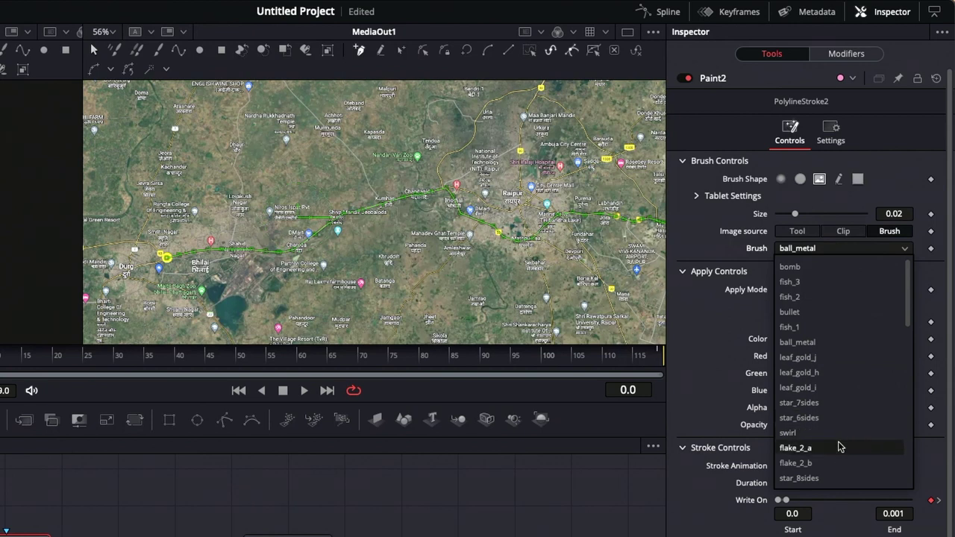
scroll(838, 446, down, 10)
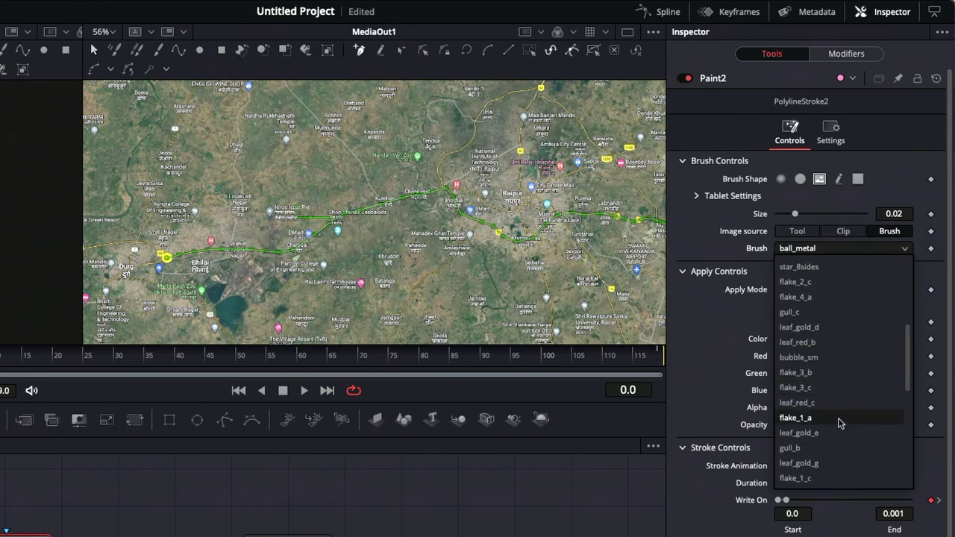
scroll(839, 423, down, 2)
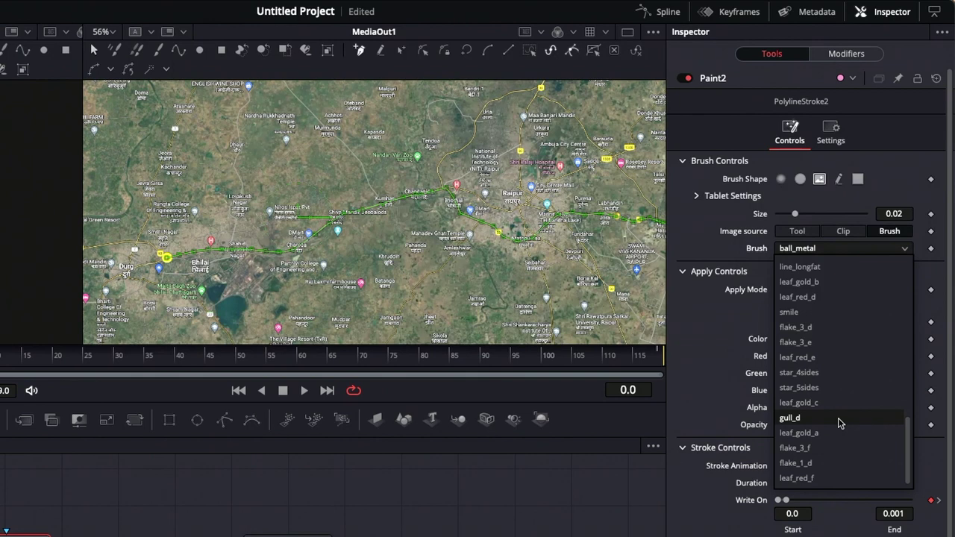
click(838, 423)
click(843, 231)
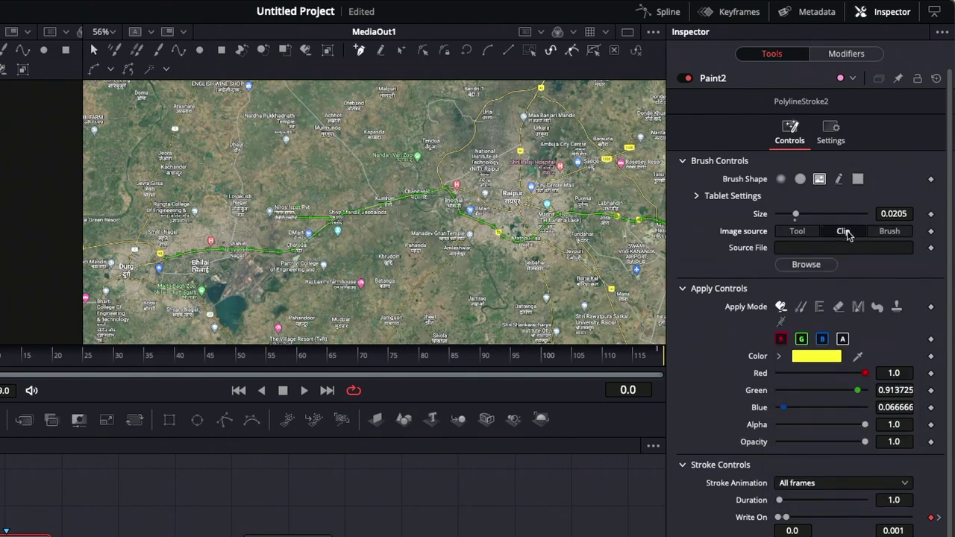
- Load NH-53.png from the Desktop as Paint2's brush image, placing the shield at Durg
click(815, 265)
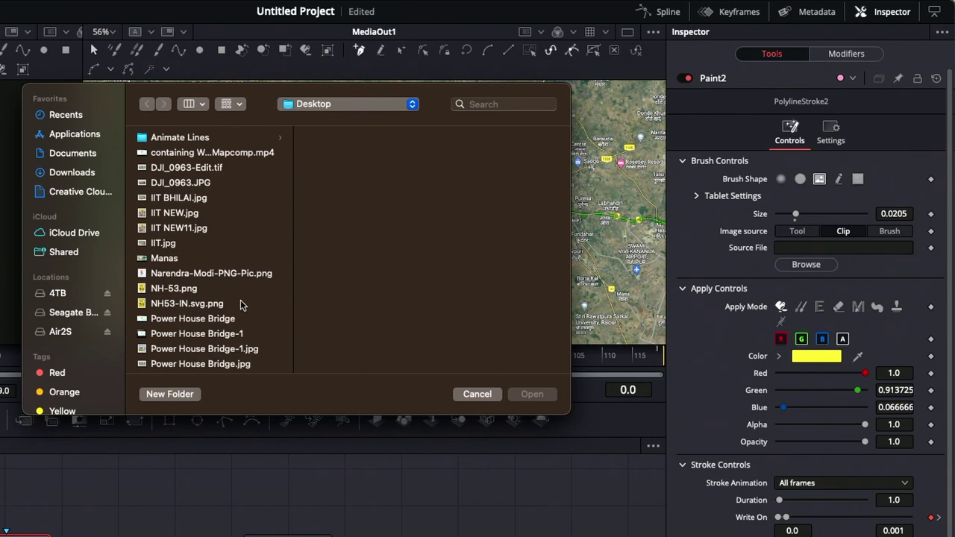
click(244, 303)
click(236, 289)
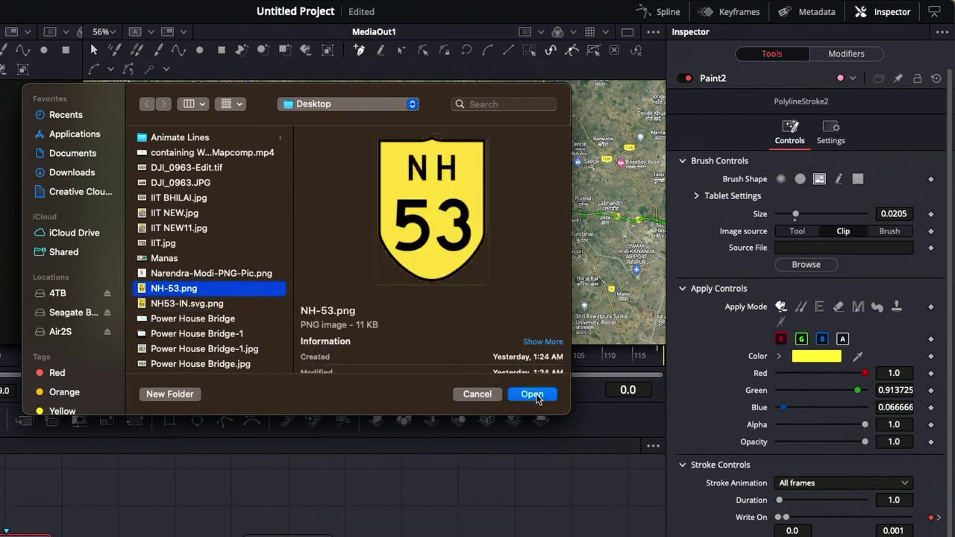
click(533, 394)
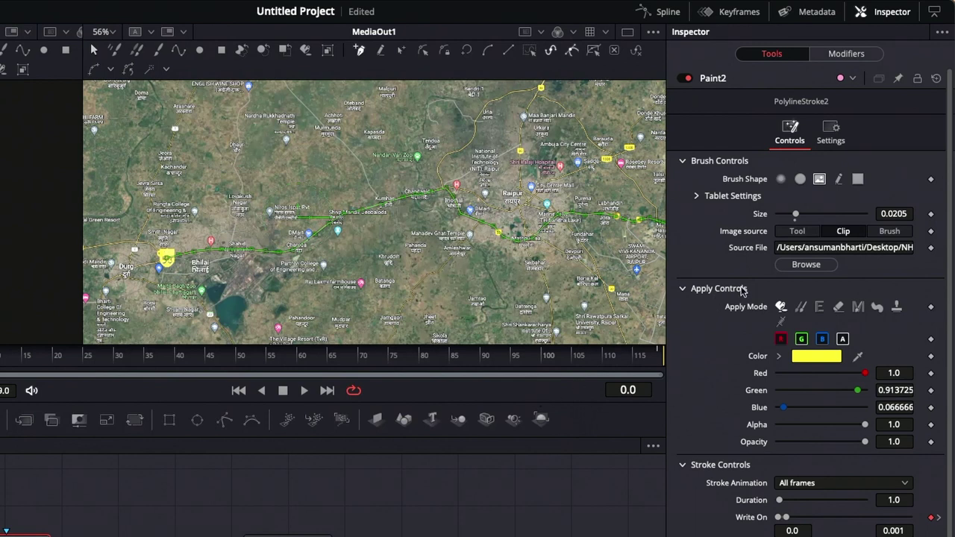
- Show the shield in its own colours, preview it leading the white line, then reveal Paint1's brush settings
click(858, 307)
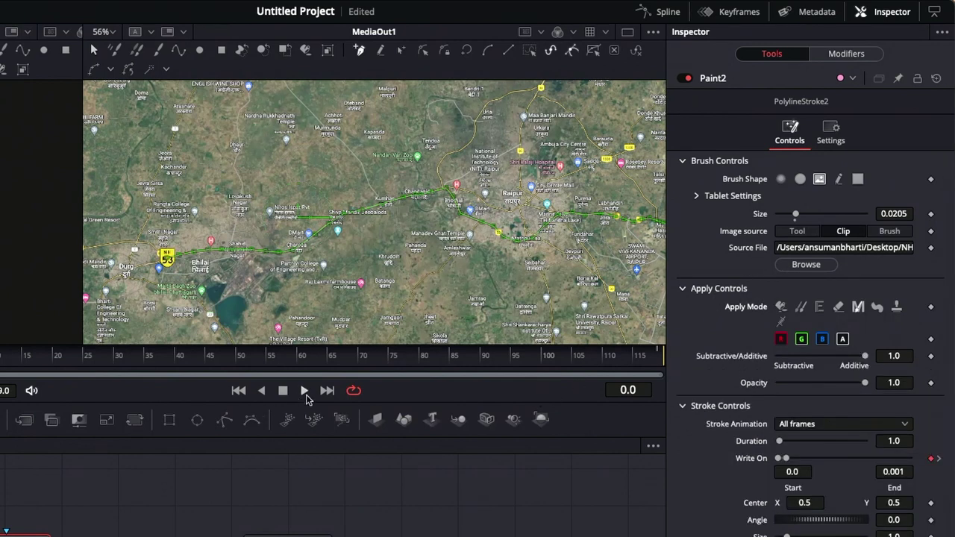
click(304, 390)
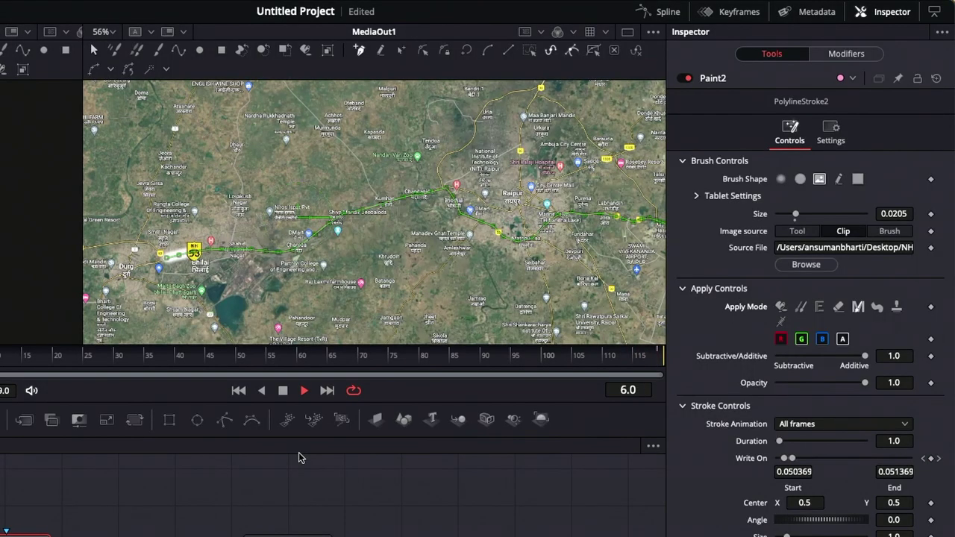
click(281, 391)
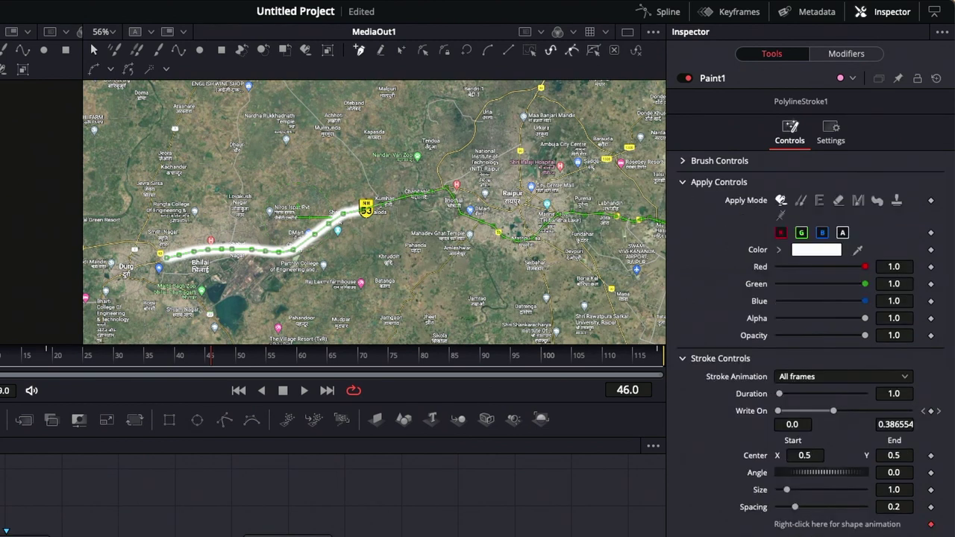
click(682, 162)
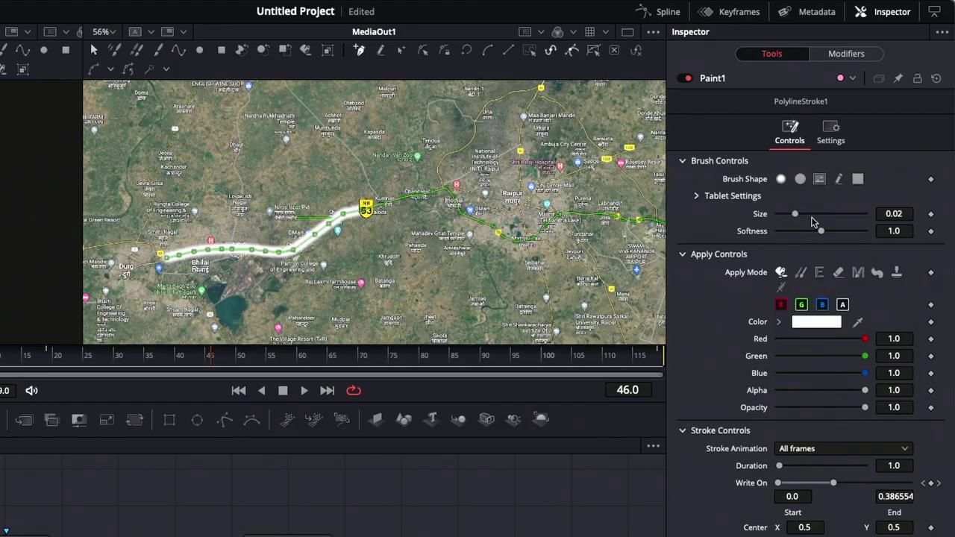